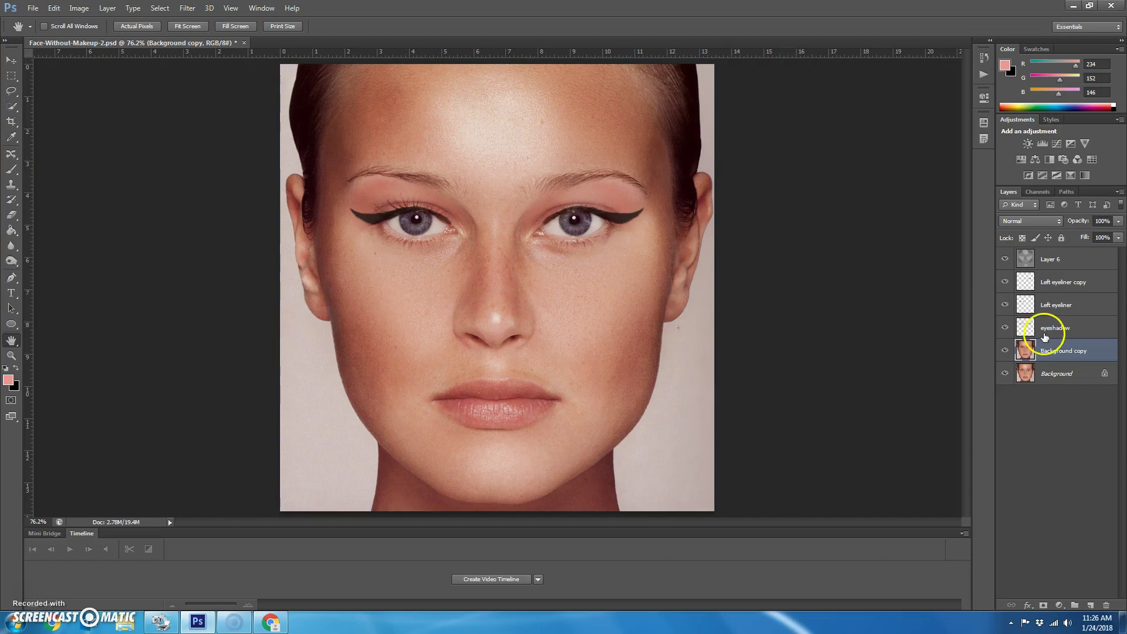
# - Hide the 'Left eyeliner copy' and 'Left eyeliner' layers
pyautogui.click(1005, 282)
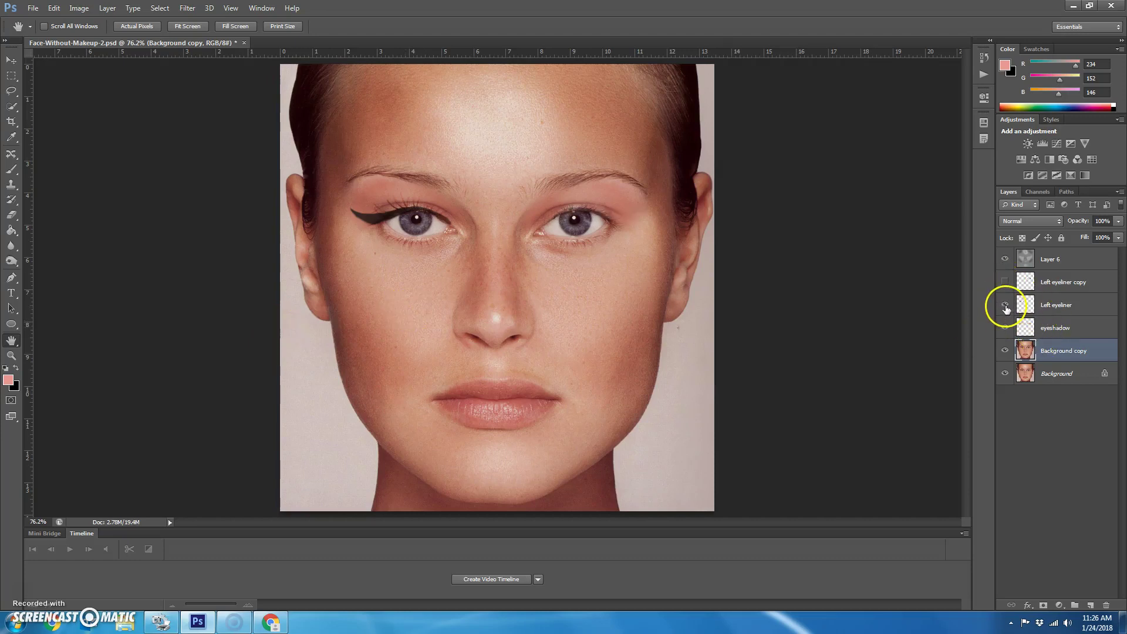
pyautogui.click(1006, 306)
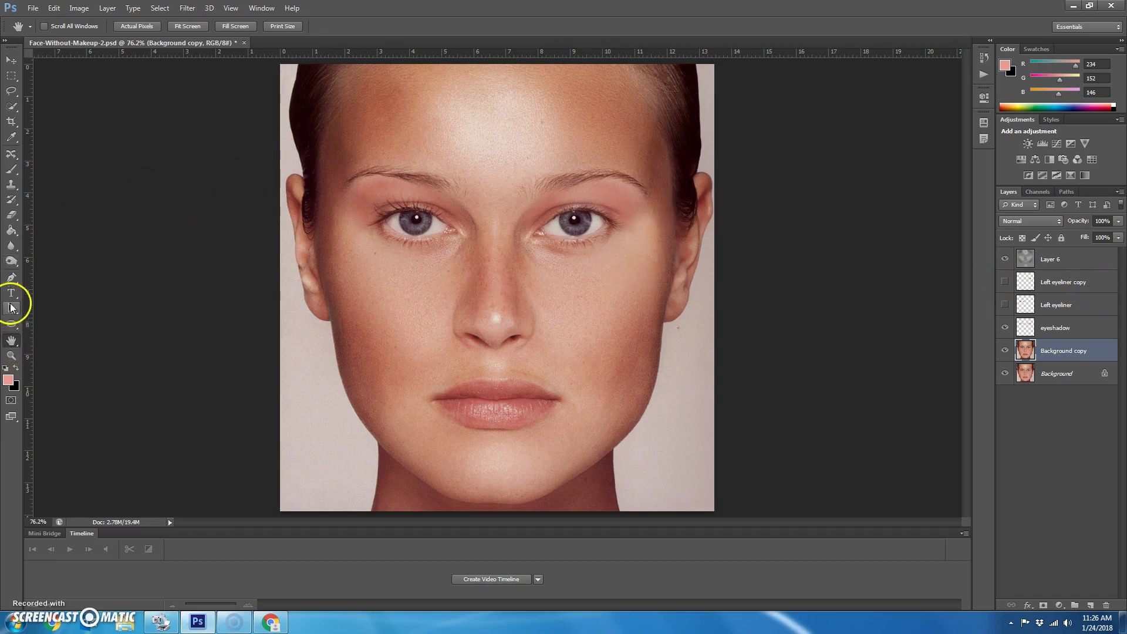
# - Zoom to 400% on the right eye's upper lid
pyautogui.click(12, 355)
pyautogui.moveTo(631, 220); pyautogui.dragTo(637, 229)
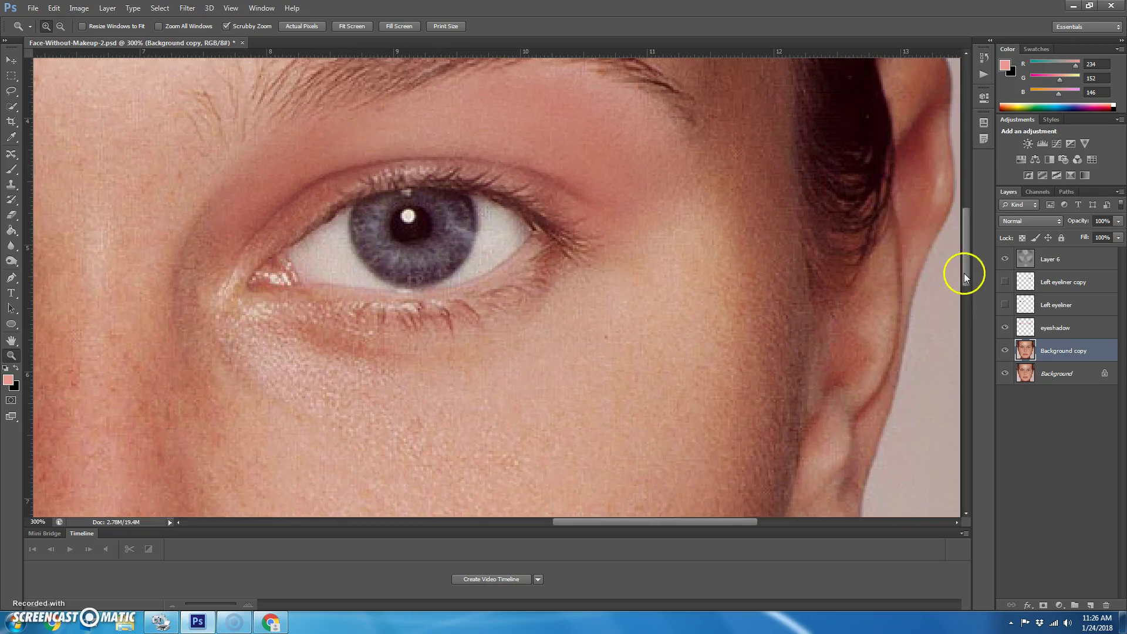
pyautogui.moveTo(966, 273); pyautogui.dragTo(968, 258)
pyautogui.click(501, 252)
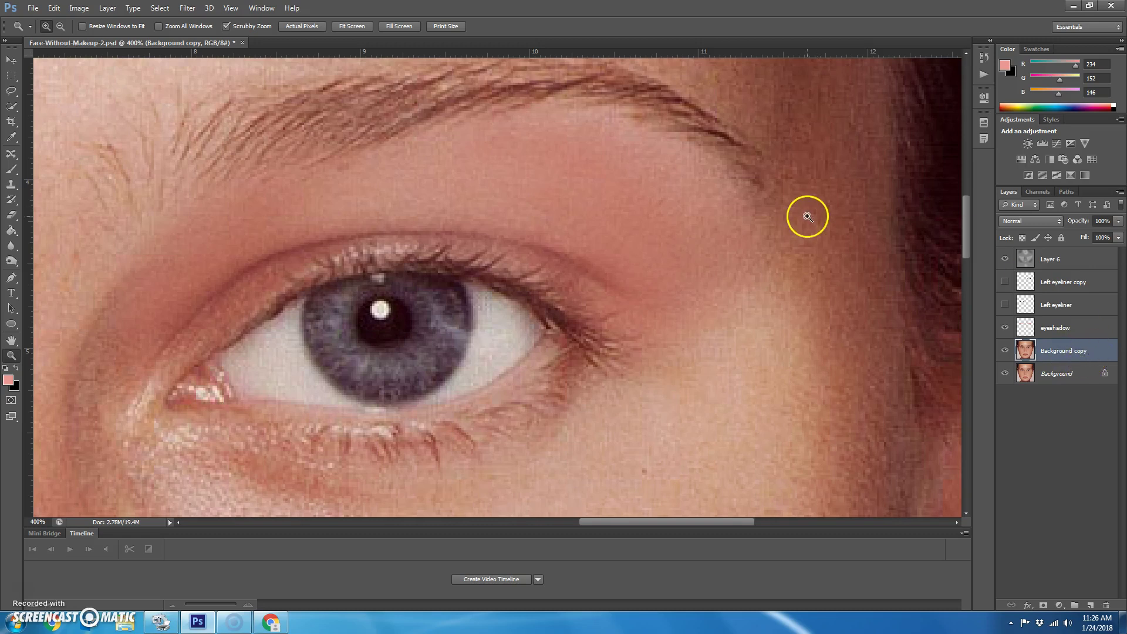
# - Select Layer 6 and add a new empty Layer 7 above it
pyautogui.click(1079, 266)
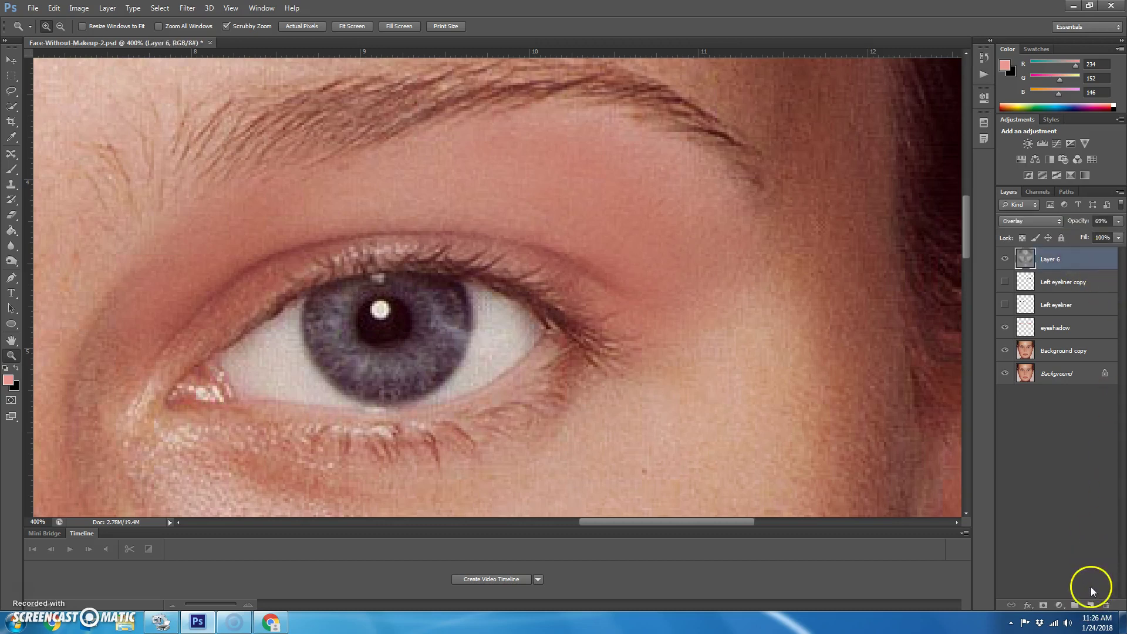
pyautogui.click(1091, 605)
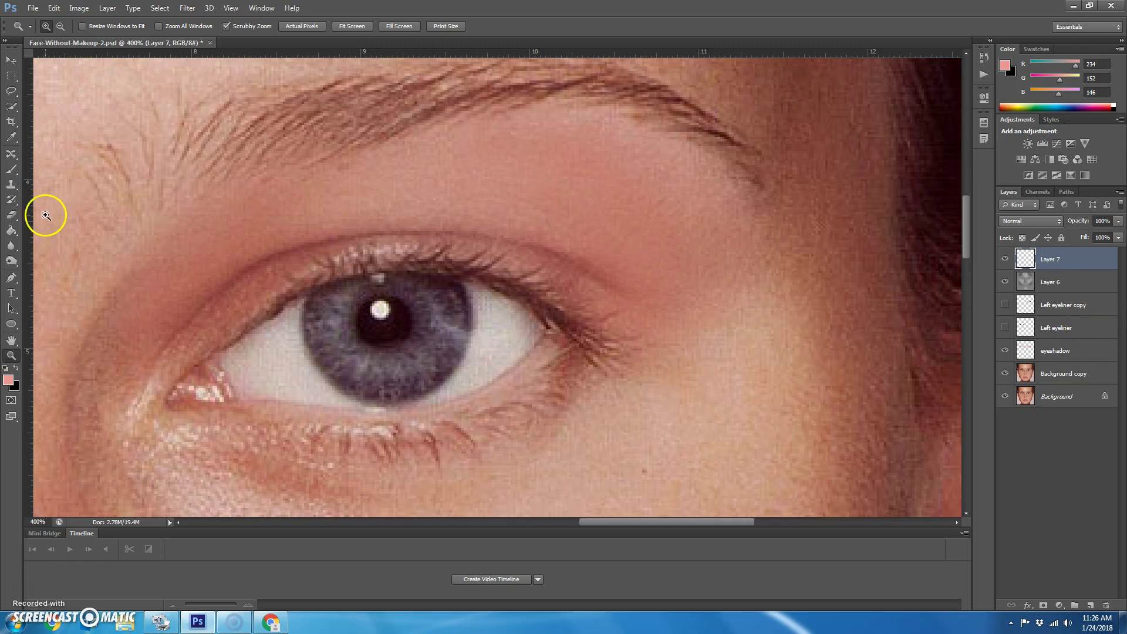
# - Sample a dark brown from the upper lashes as the foreground colour
pyautogui.click(13, 174)
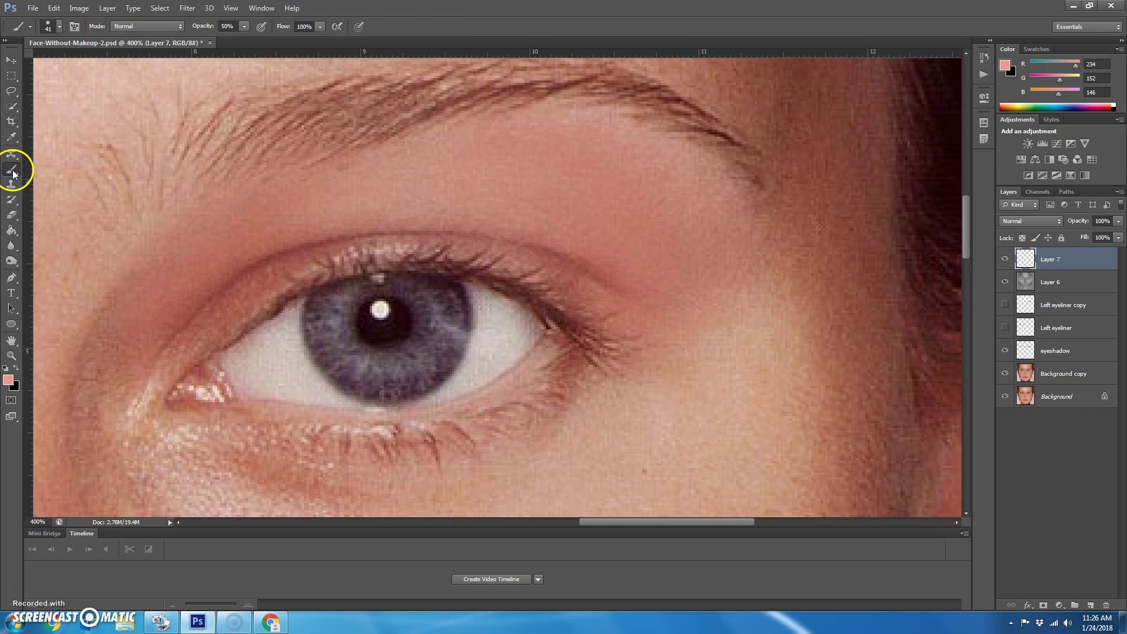
pyautogui.click(9, 381)
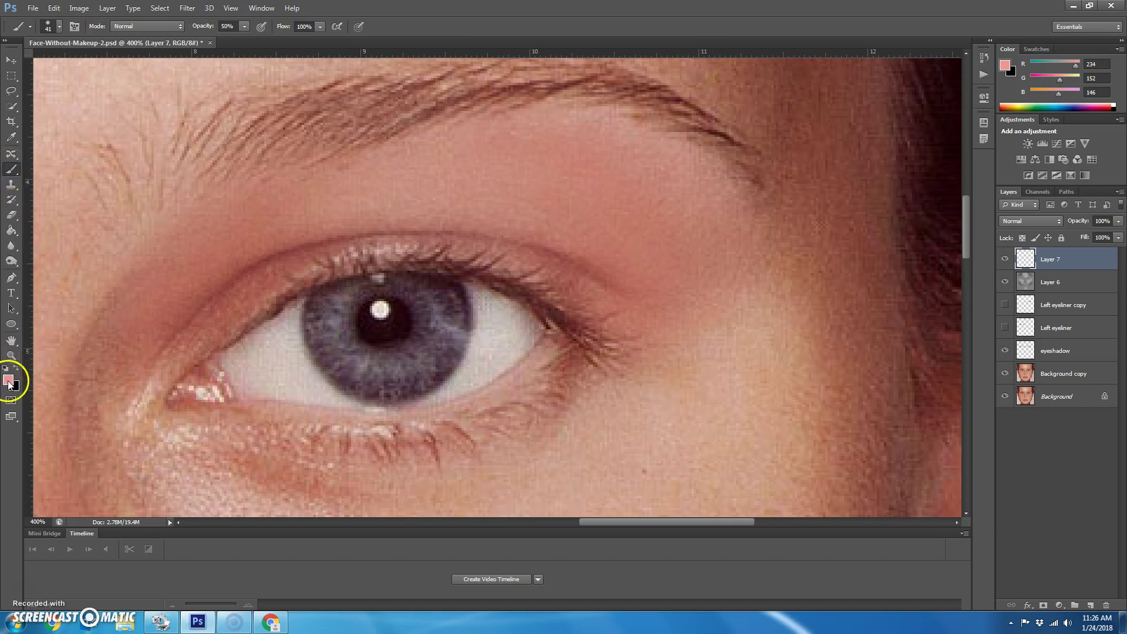
pyautogui.click(11, 137)
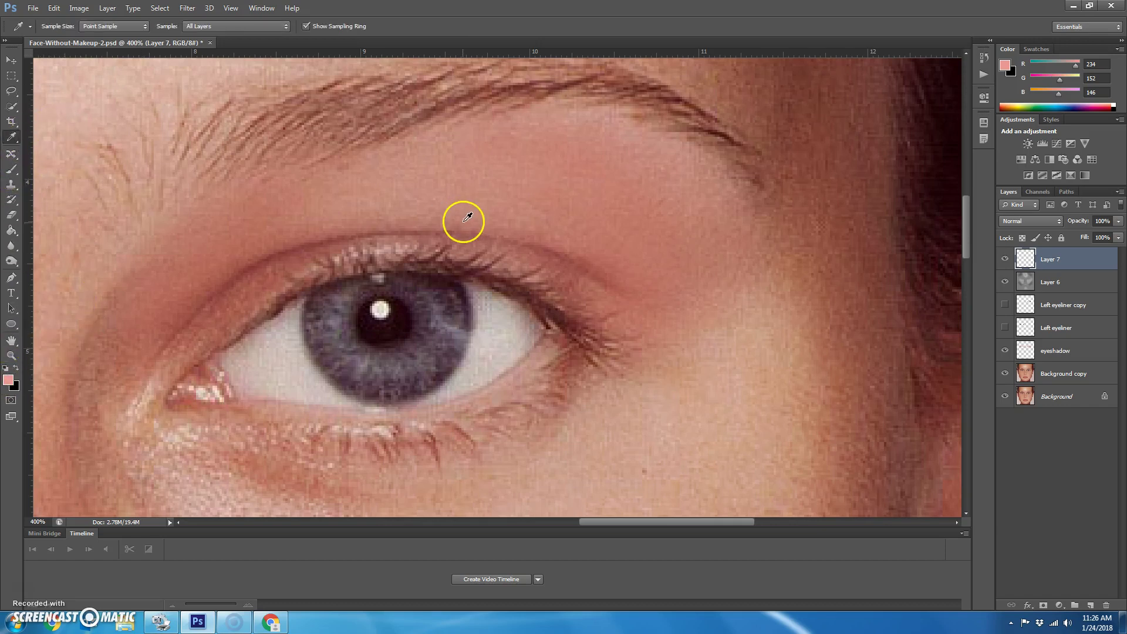
pyautogui.click(560, 319)
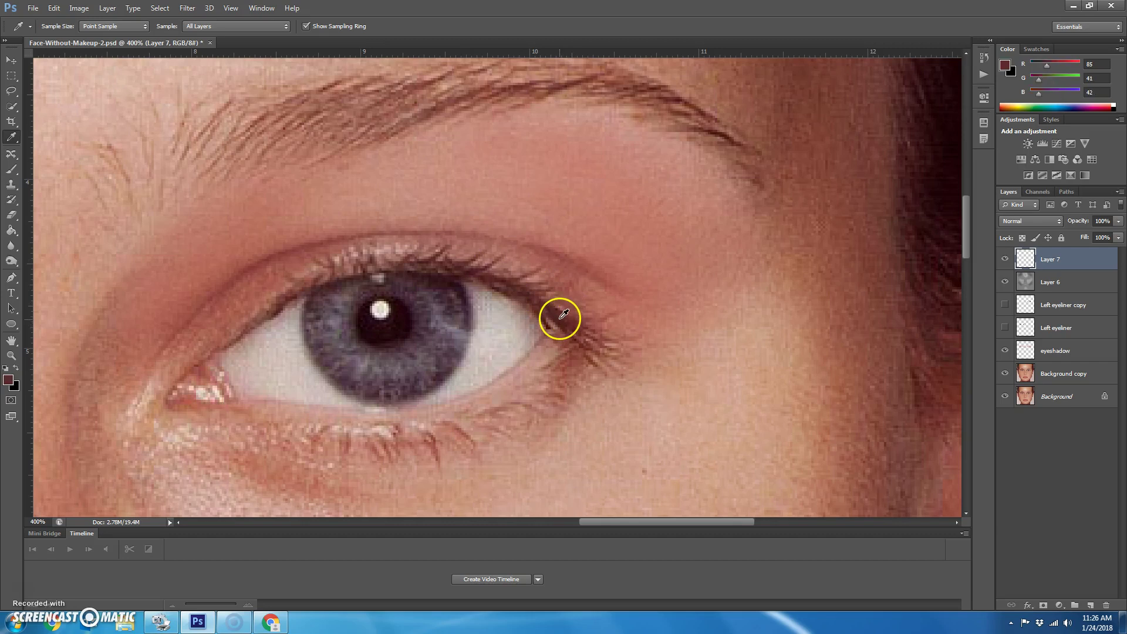
pyautogui.click(557, 317)
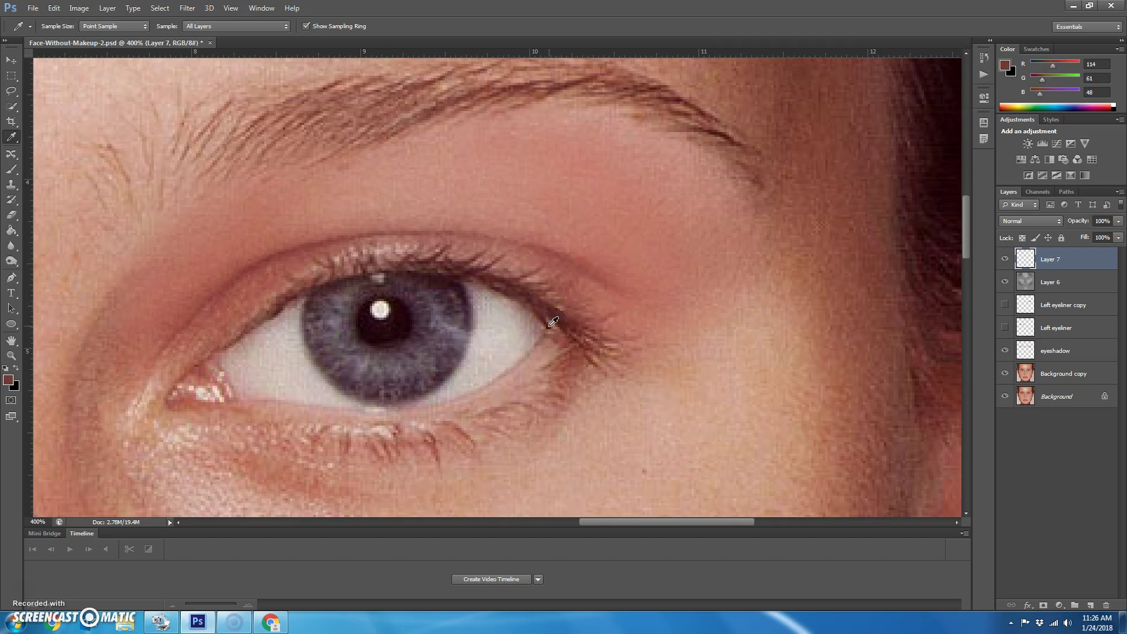
pyautogui.click(438, 252)
# - Show the Brush panel's Shape Dynamics settings with the soft 25 px round brush
pyautogui.click(261, 10)
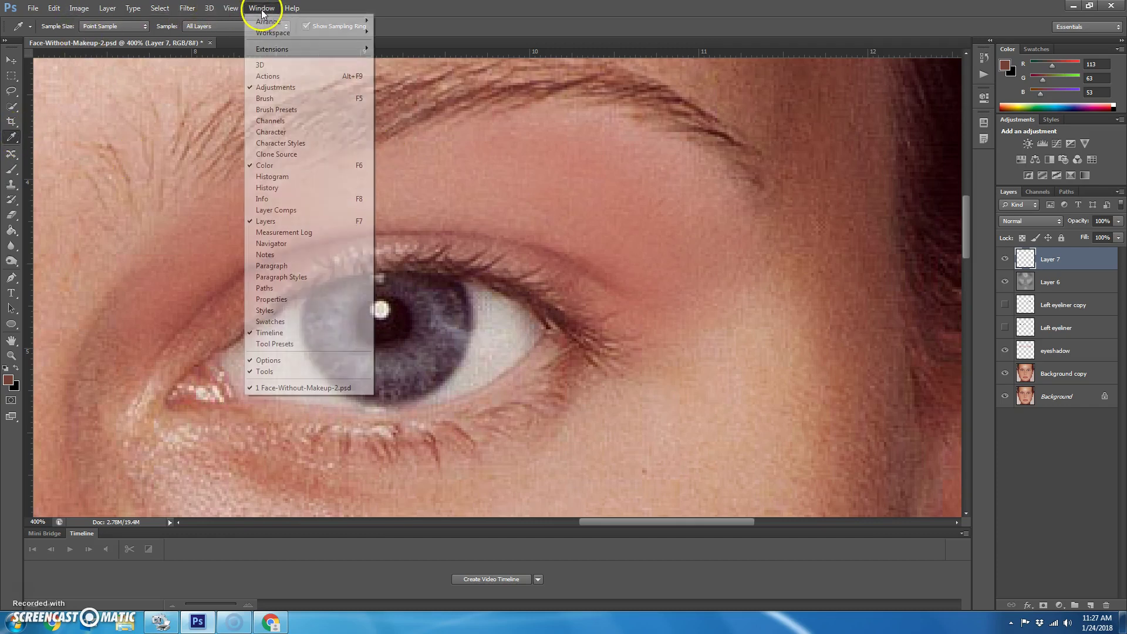
pyautogui.click(283, 100)
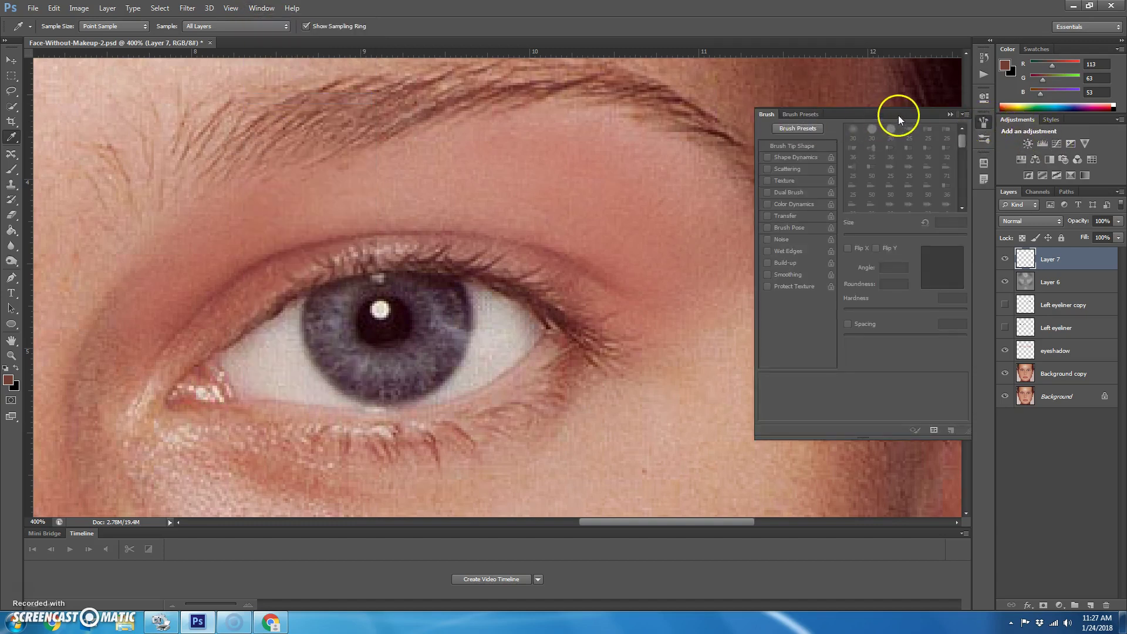
pyautogui.click(798, 155)
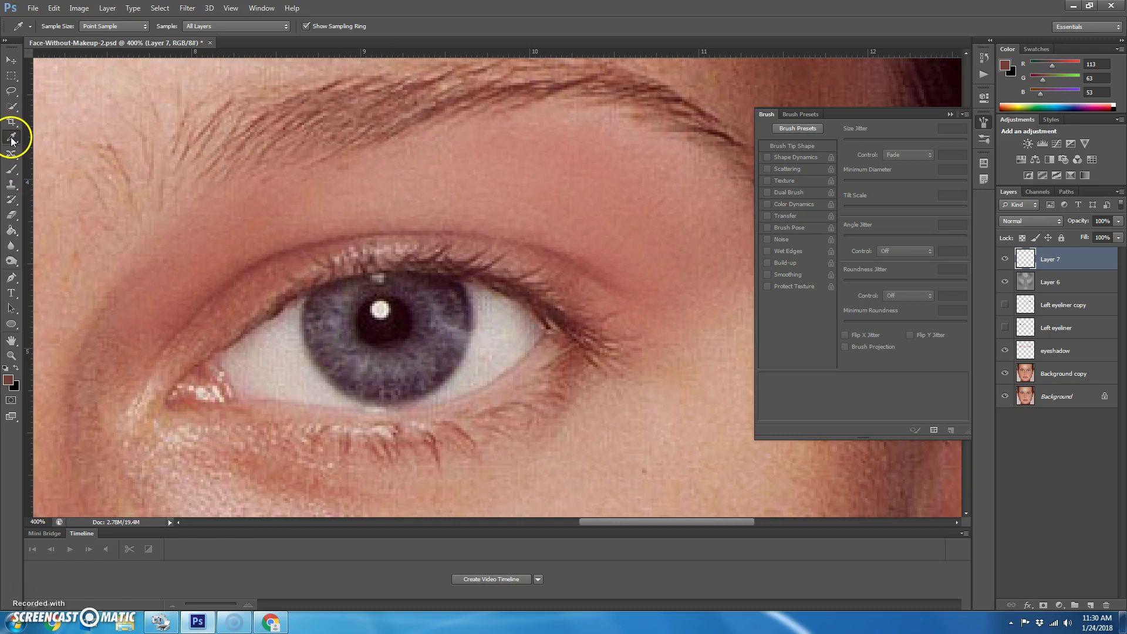
pyautogui.click(12, 171)
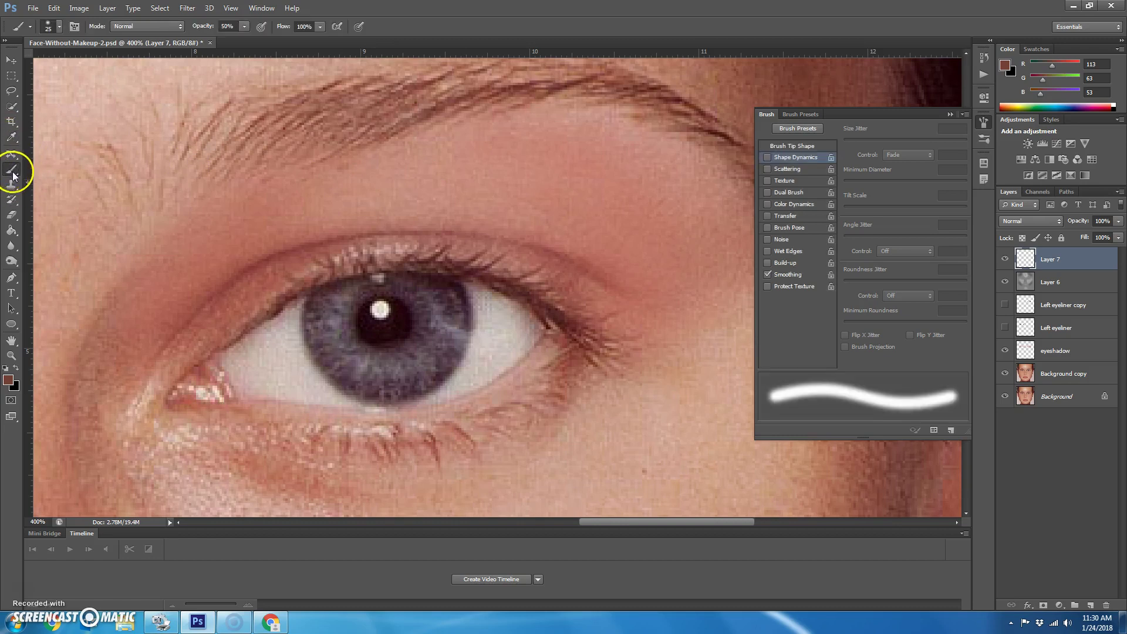
pyautogui.click(55, 26)
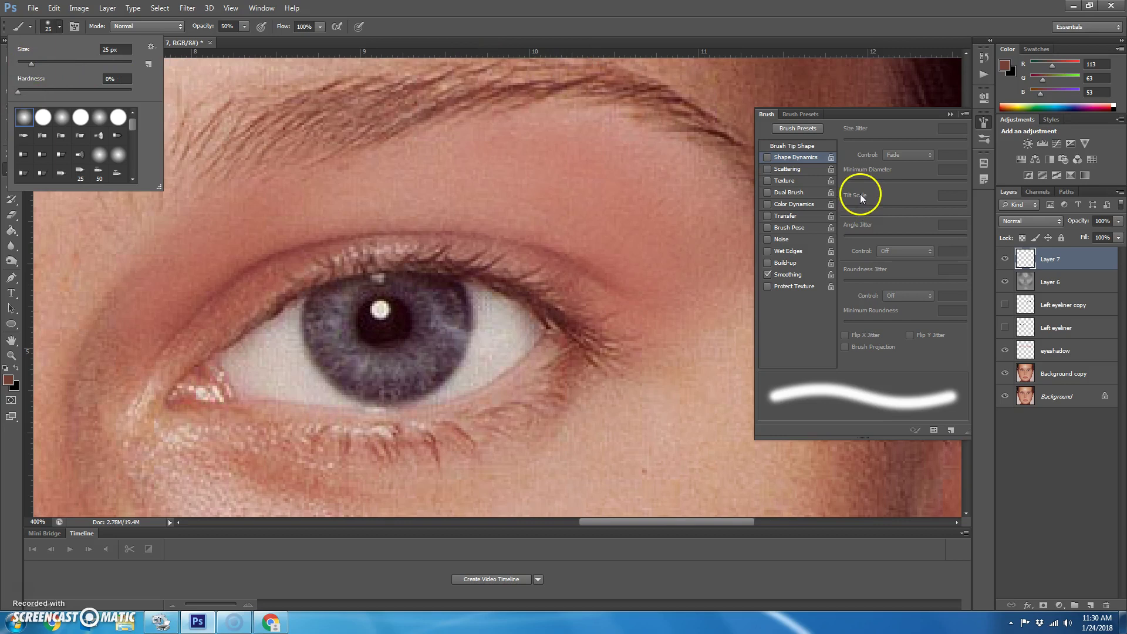
# - Keep Size Jitter fading over 25 steps and paint a brown test stroke on the temple
pyautogui.click(798, 158)
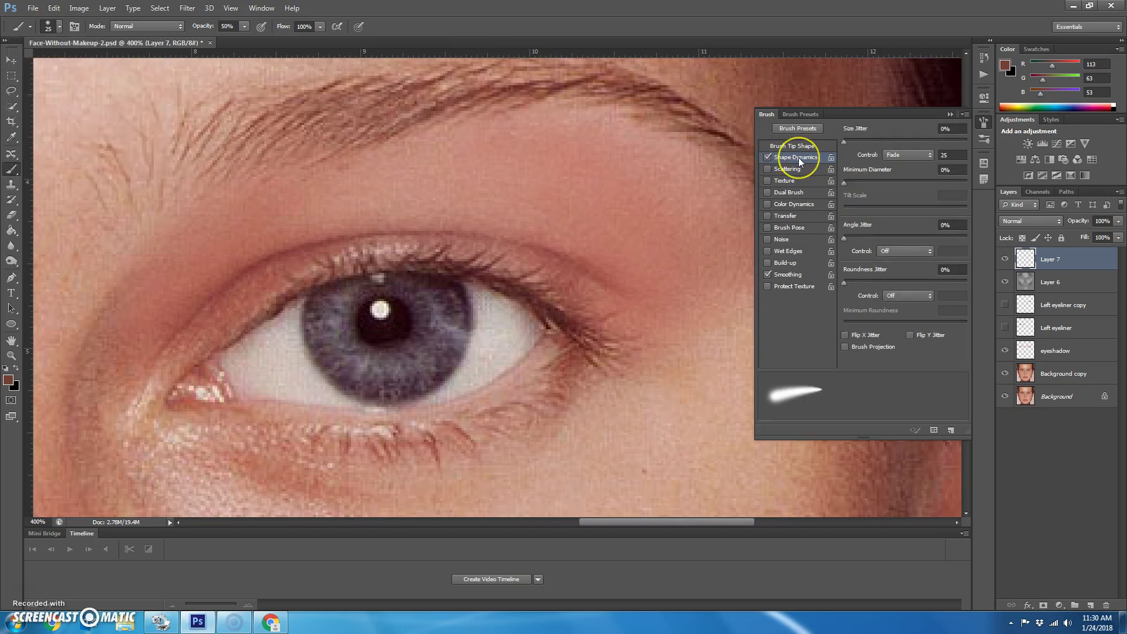
pyautogui.click(916, 152)
pyautogui.click(893, 142)
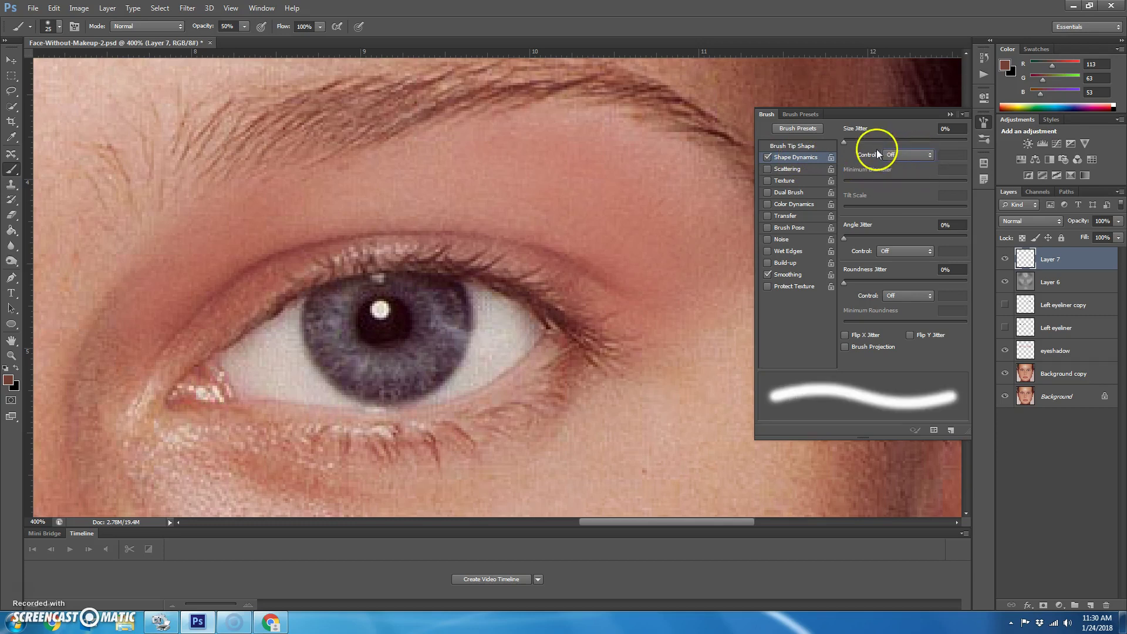
pyautogui.click(920, 158)
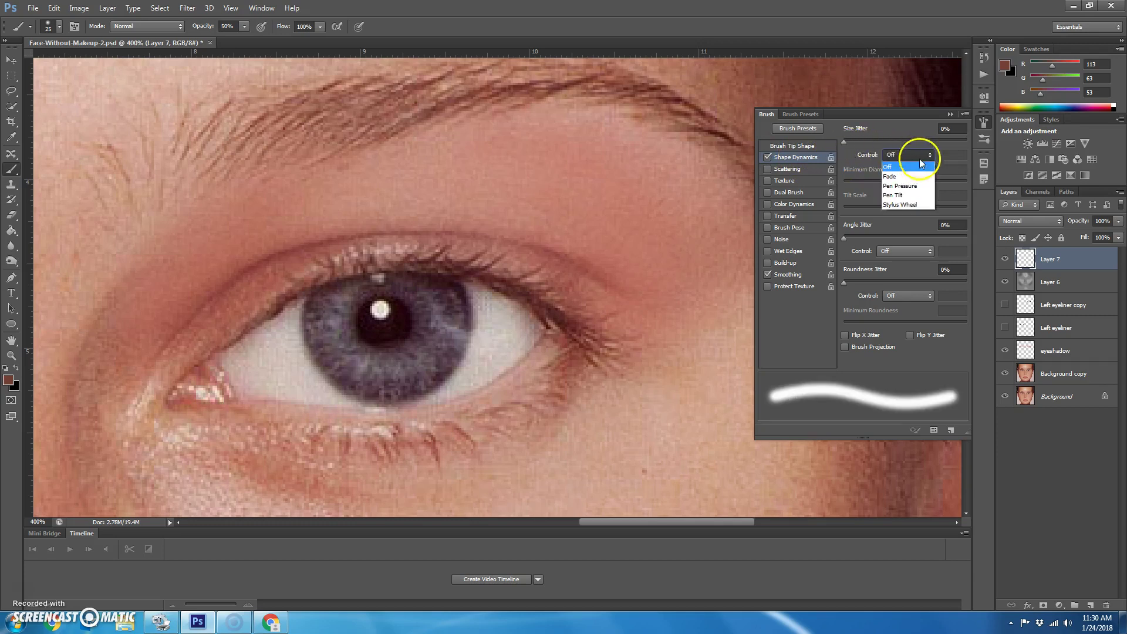
pyautogui.click(911, 175)
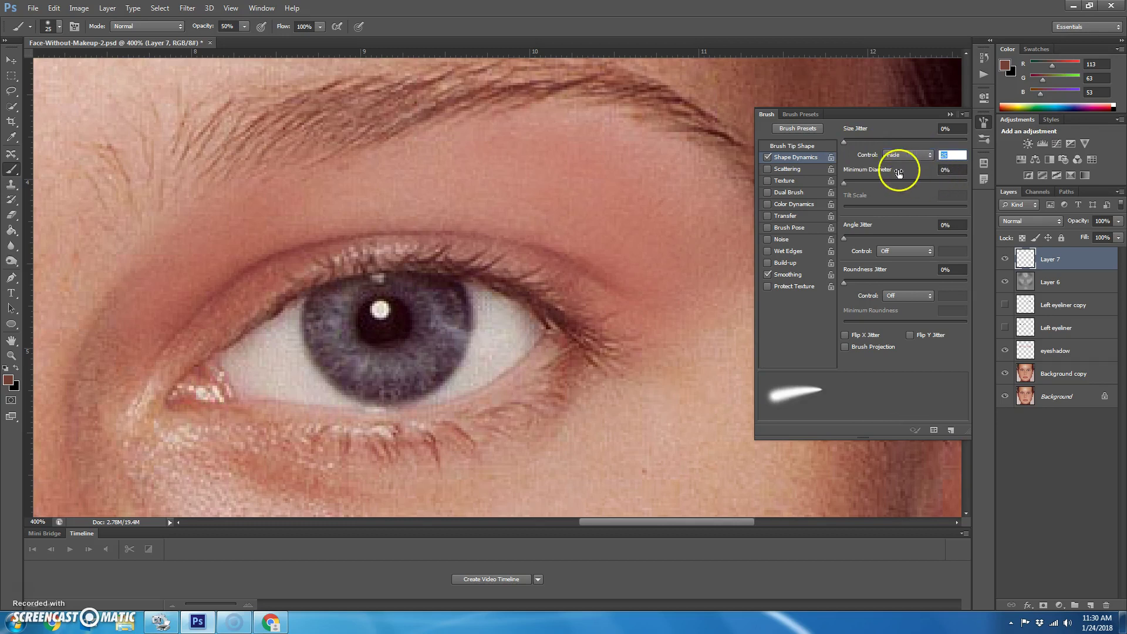
pyautogui.moveTo(659, 177); pyautogui.dragTo(678, 344)
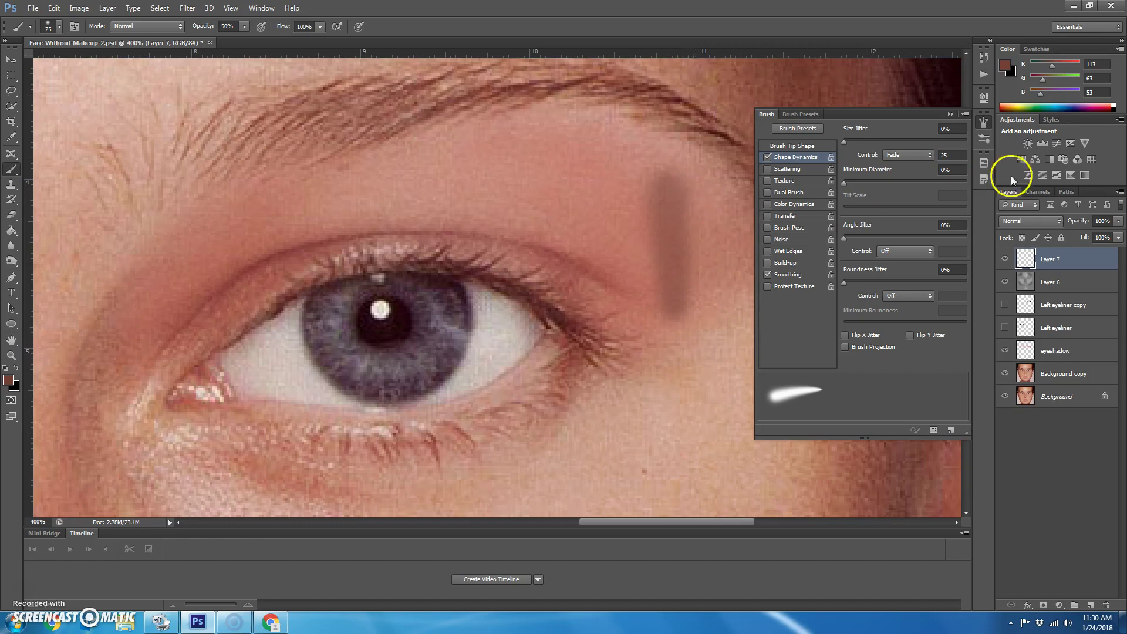
# - Adjust brush opacity and paint two darker brown test strokes on the temple
pyautogui.click(244, 25)
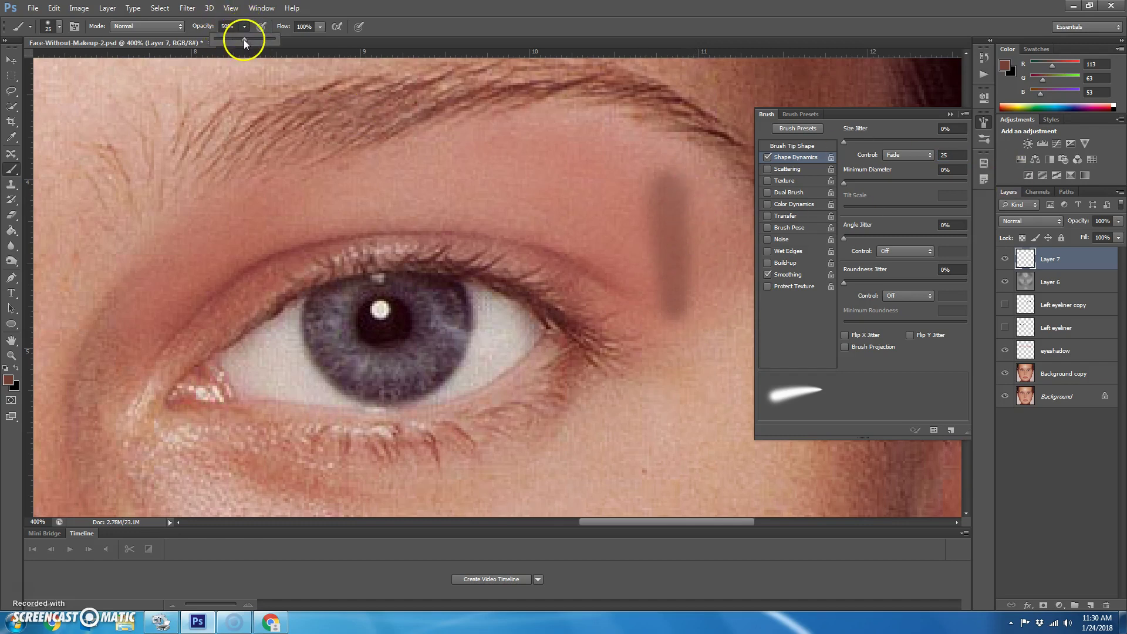
pyautogui.write('100')
pyautogui.moveTo(622, 139); pyautogui.dragTo(672, 344)
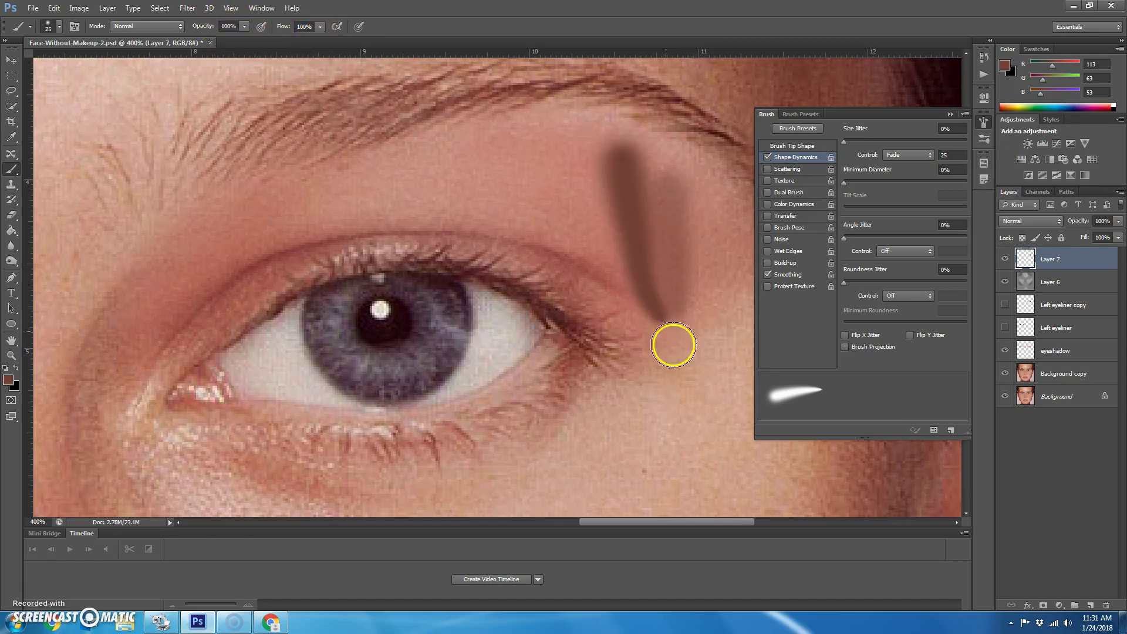
pyautogui.moveTo(541, 116); pyautogui.dragTo(581, 301)
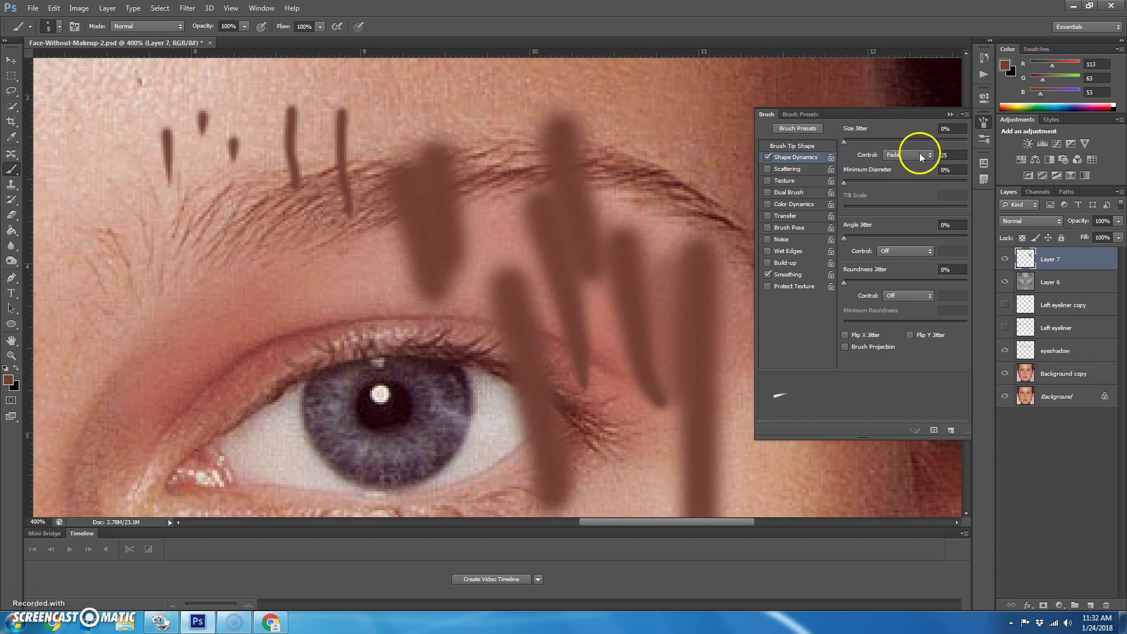
# - Set the Size Jitter fade to 2 steps and dab test dots on the forehead
pyautogui.click(955, 156)
pyautogui.write('2')
pyautogui.click(689, 110)
pyautogui.click(652, 109)
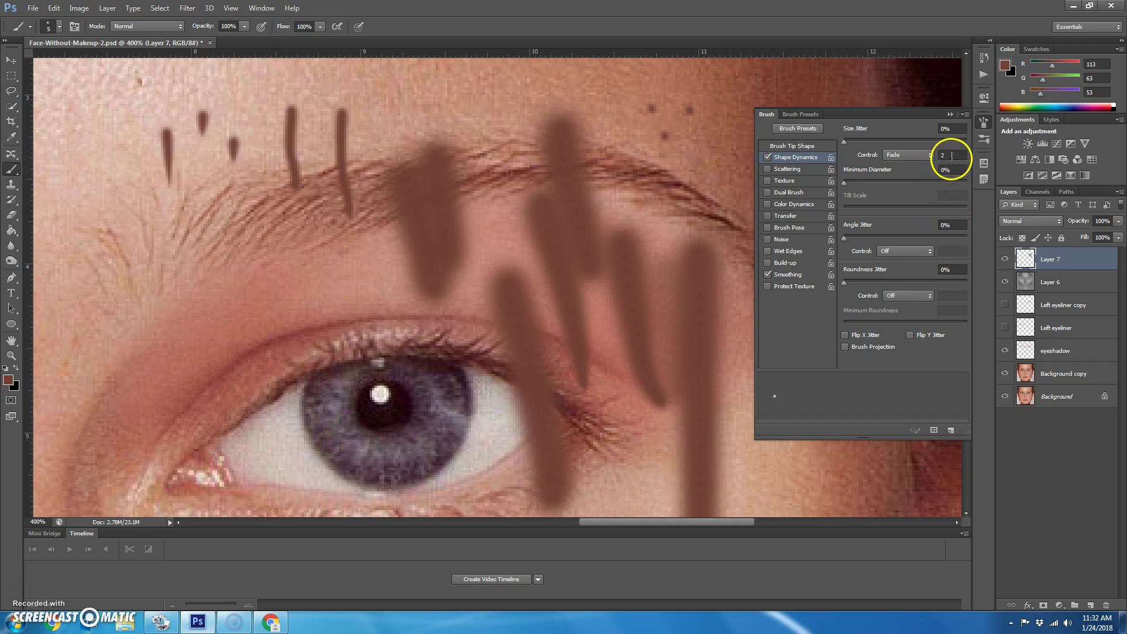
# - Change the Size Jitter fade back to 25 steps
pyautogui.click(943, 155)
pyautogui.click(957, 157)
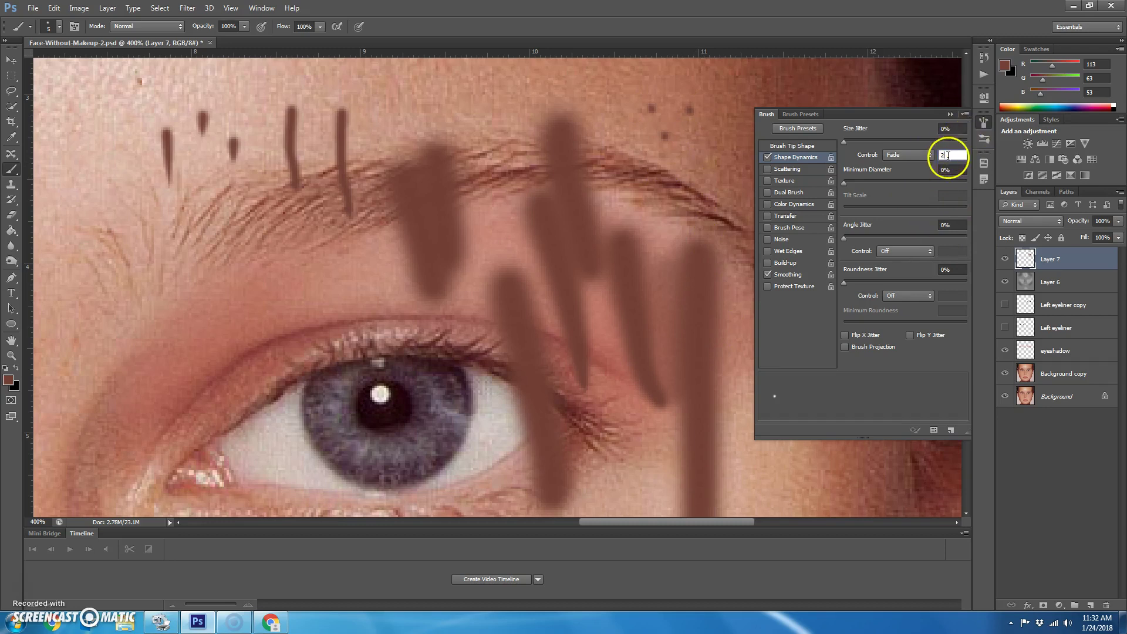
pyautogui.moveTo(956, 157); pyautogui.dragTo(910, 159)
pyautogui.write('25')
pyautogui.press('Return')
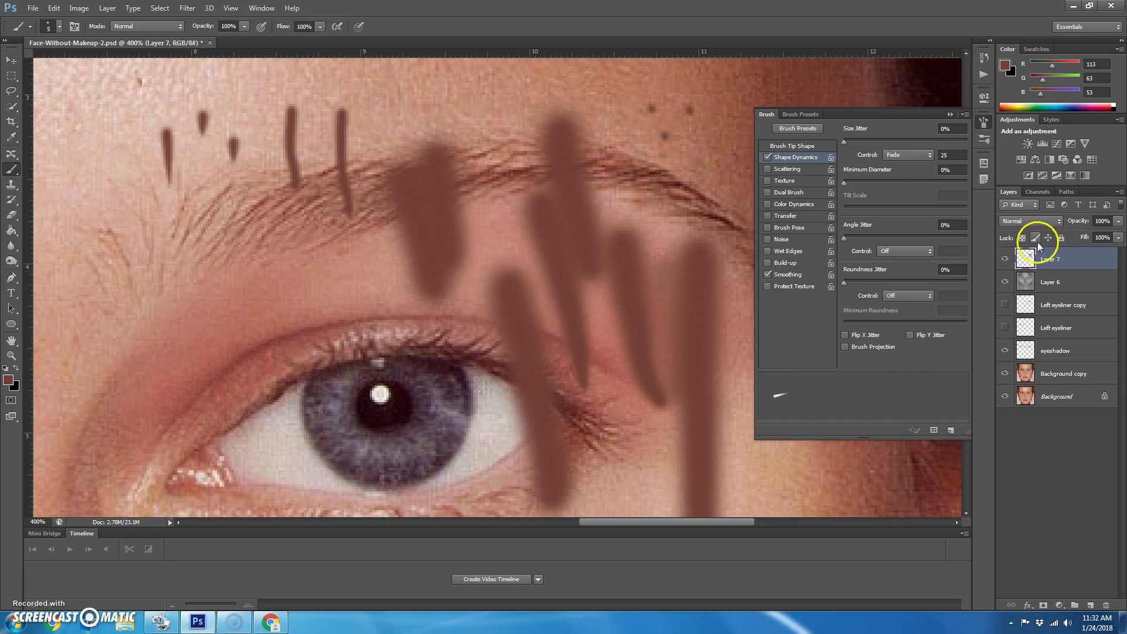
# - Replace the test layer with a fresh Layer 7, test the lid, and set fade to 30
pyautogui.press('Delete')
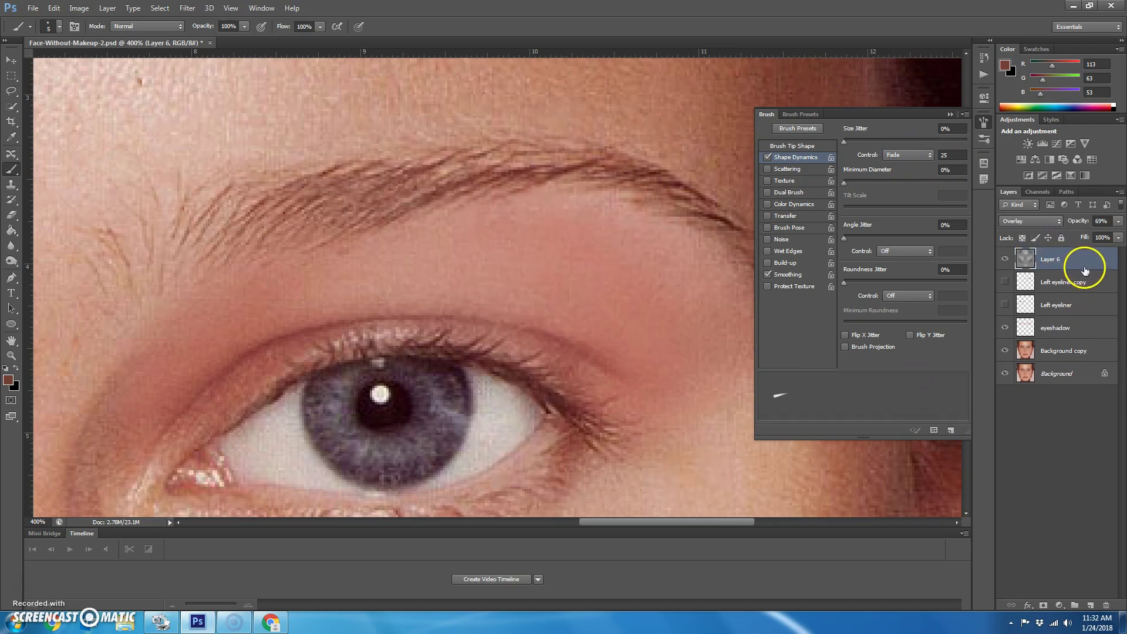
pyautogui.click(1091, 606)
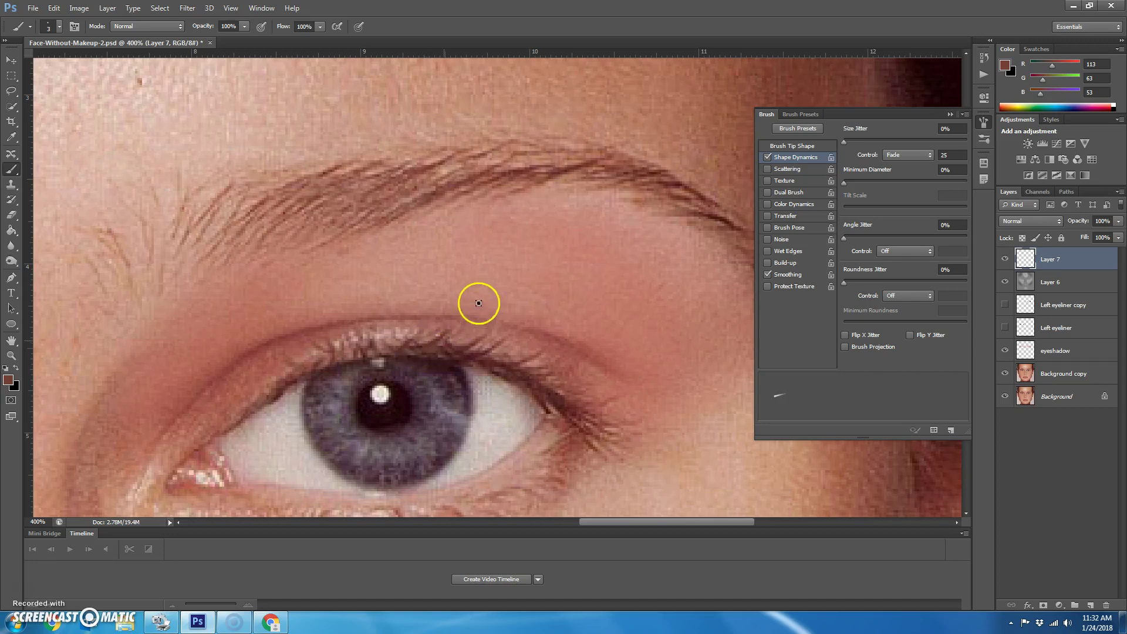
pyautogui.moveTo(524, 336); pyautogui.dragTo(461, 355)
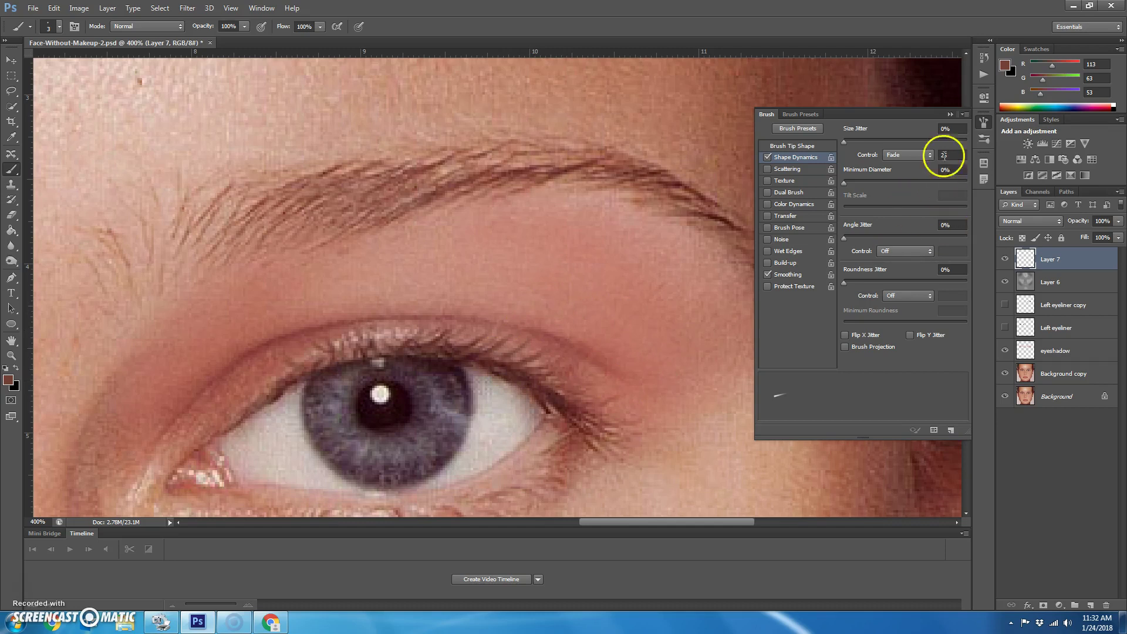
pyautogui.doubleClick(943, 155)
pyautogui.write('30')
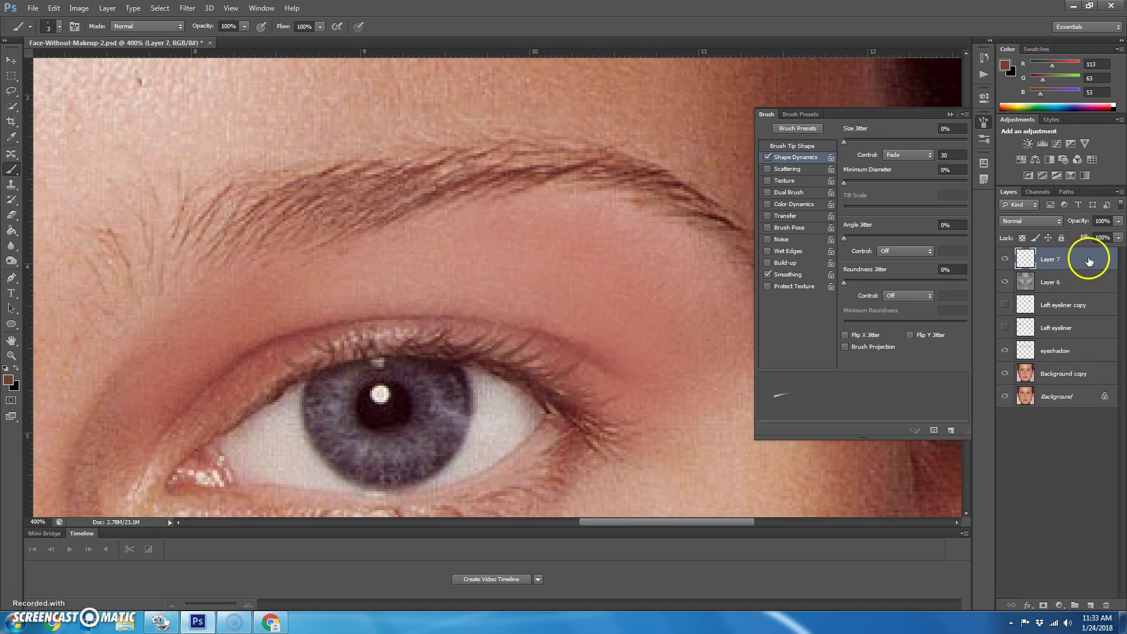
# - Set the Dodge tool to 36% exposure with a 133 px brush
pyautogui.click(12, 260)
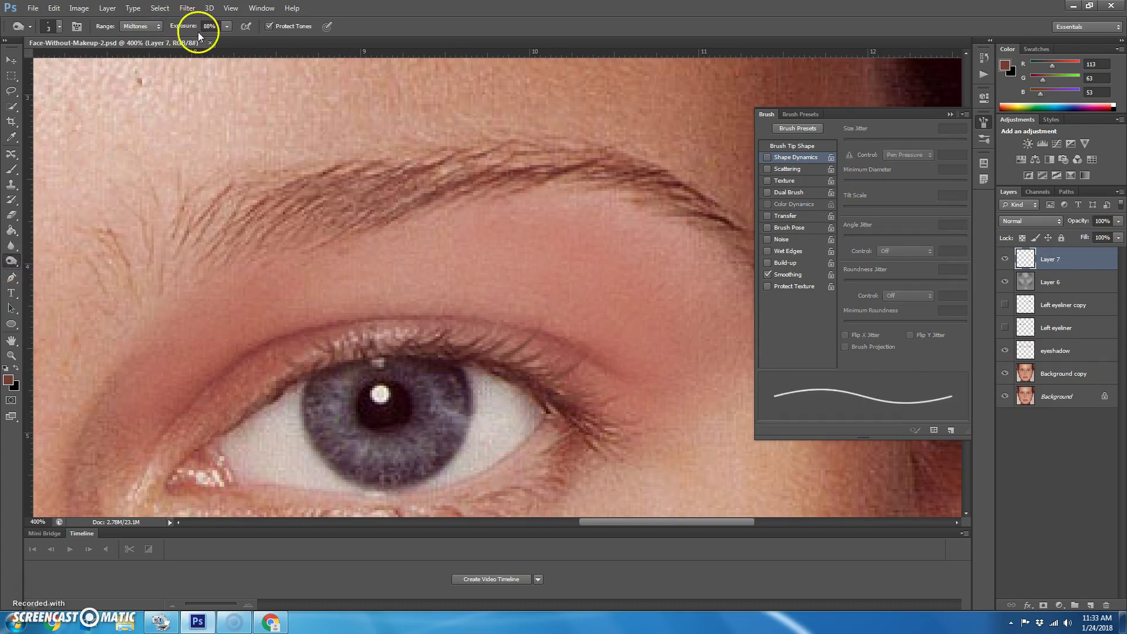
pyautogui.click(225, 27)
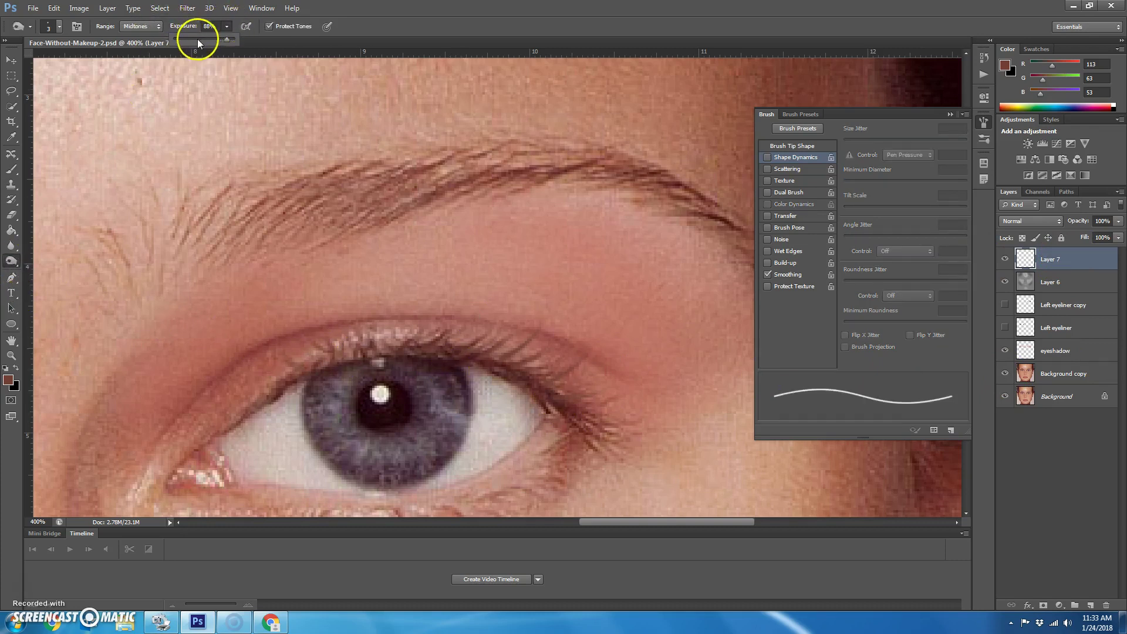
pyautogui.click(59, 26)
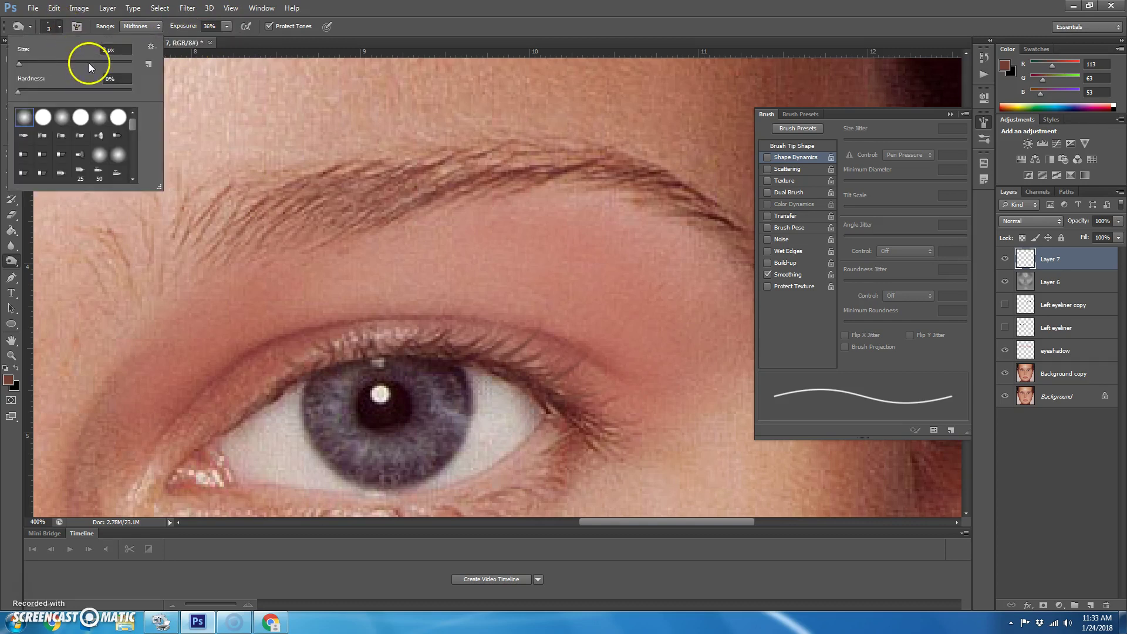
pyautogui.click(89, 63)
pyautogui.press('Return')
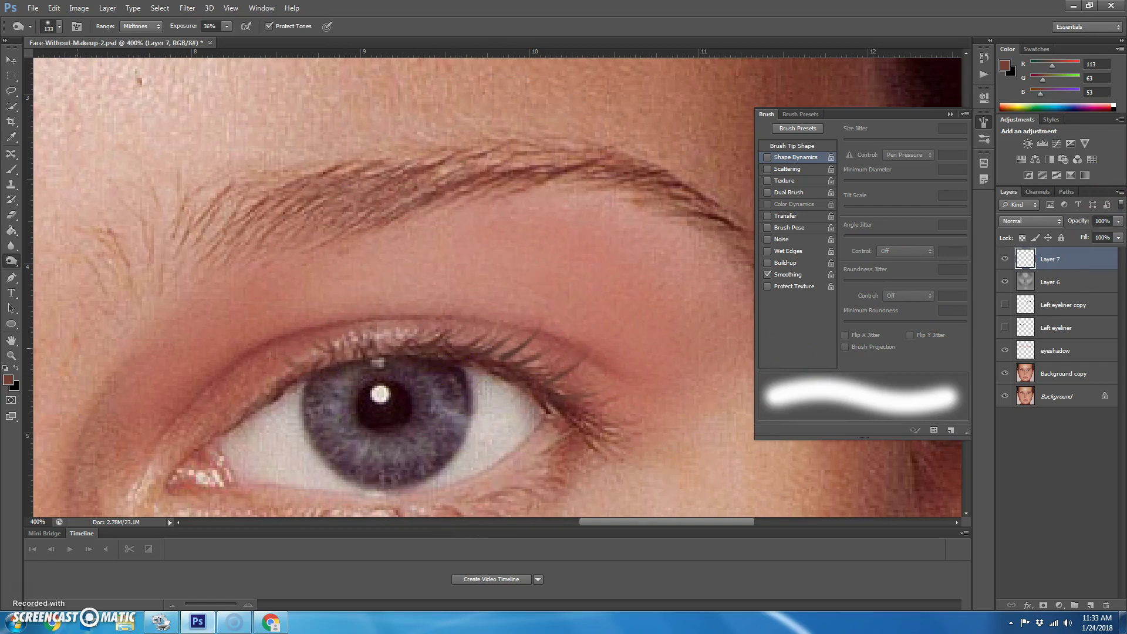
# - Choose a darker brown foreground colour in the Color Picker
pyautogui.click(8, 383)
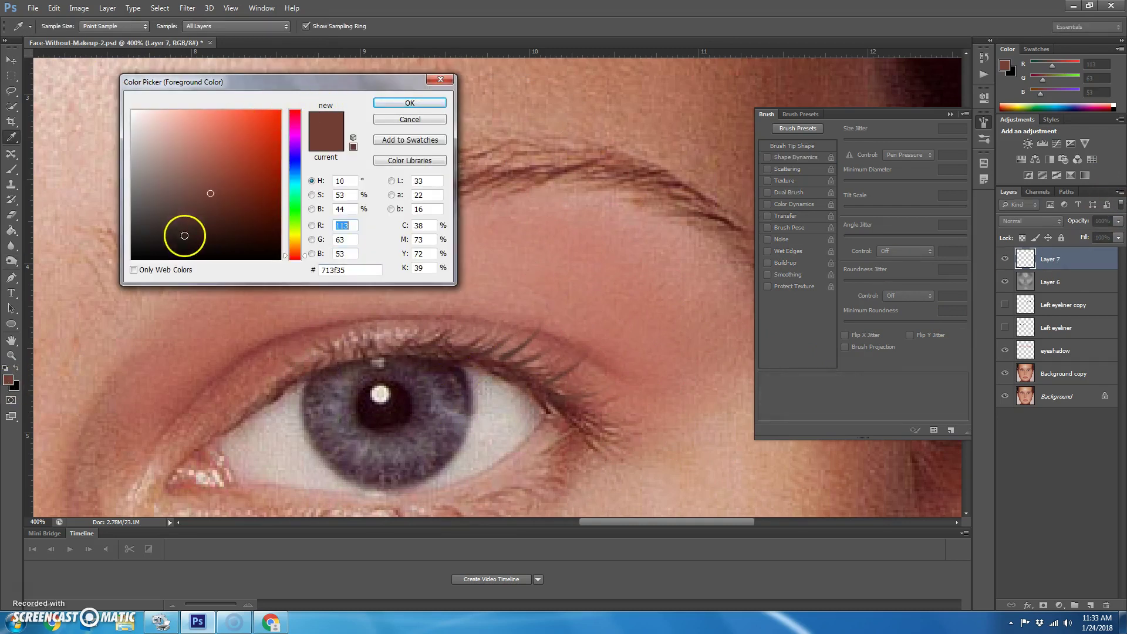
pyautogui.click(212, 212)
pyautogui.moveTo(211, 212); pyautogui.dragTo(199, 217)
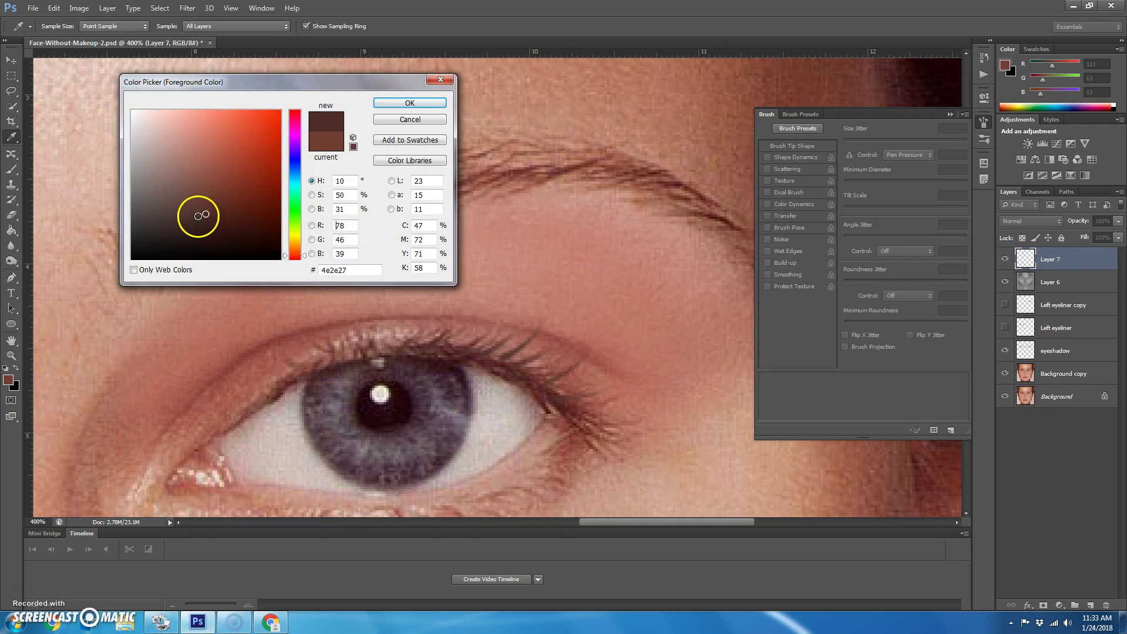
pyautogui.click(408, 105)
pyautogui.press('o')
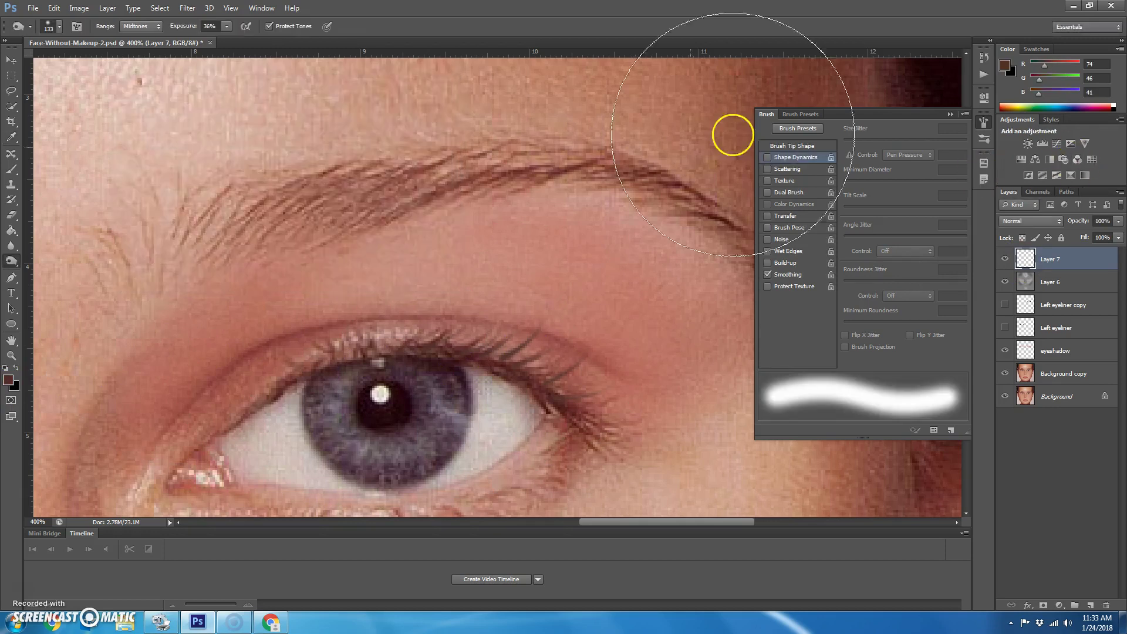
# - Paint four thin upward lash strokes along the upper lid, inner corner to outer corner
pyautogui.click(11, 168)
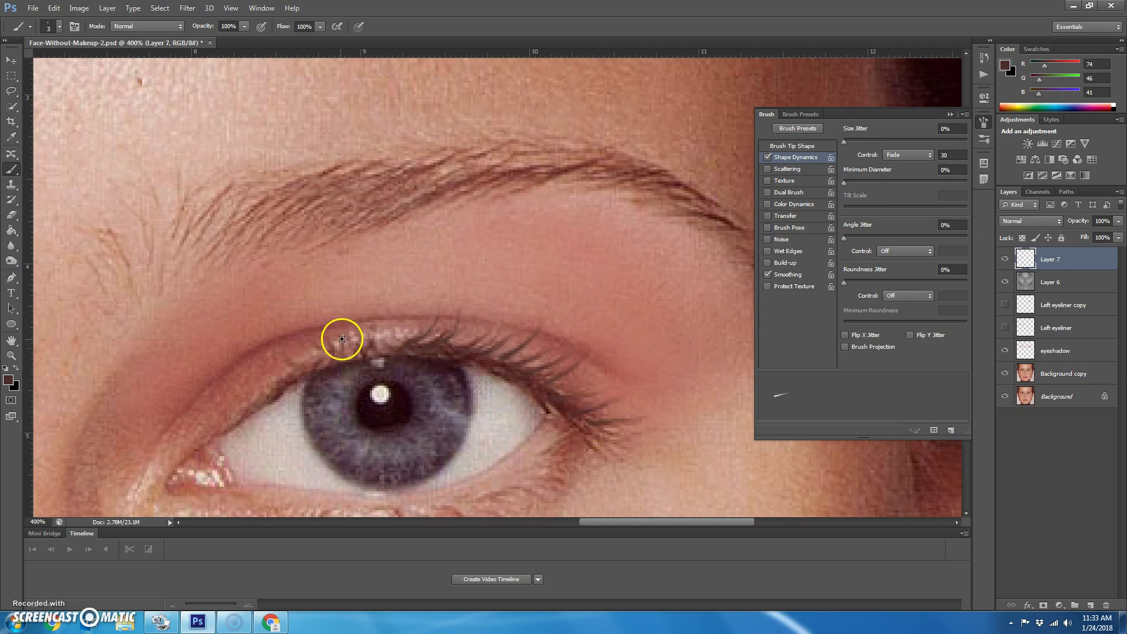
pyautogui.moveTo(373, 351)
pyautogui.mouseDown()
pyautogui.moveTo(357, 313)
pyautogui.moveTo(340, 315)
pyautogui.mouseUp()
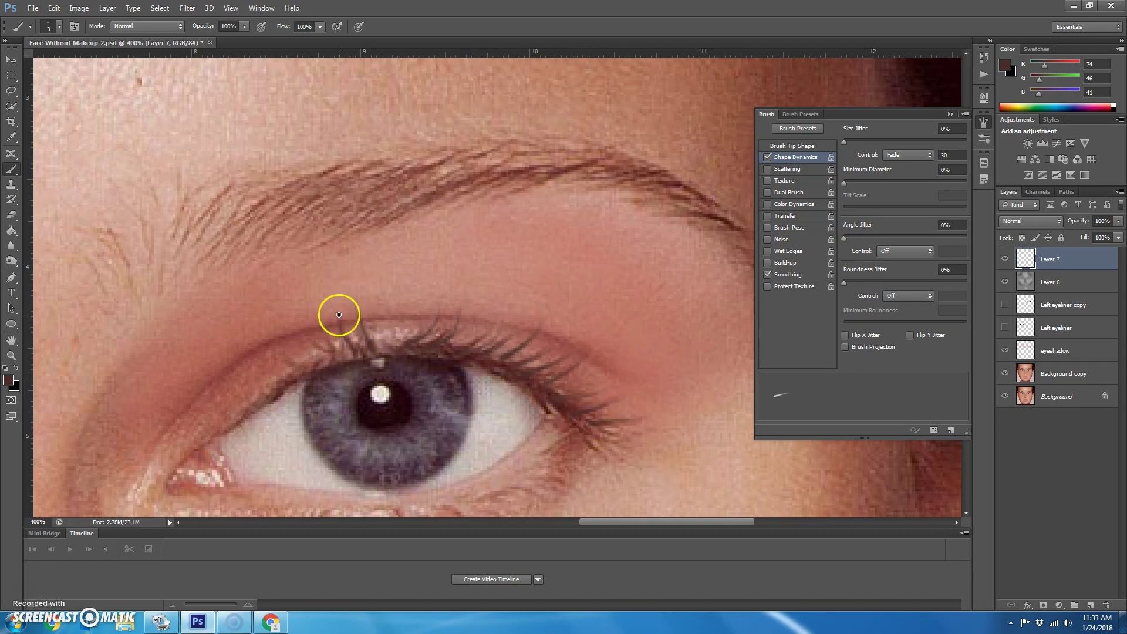
pyautogui.moveTo(323, 358); pyautogui.dragTo(294, 323)
pyautogui.moveTo(395, 335); pyautogui.dragTo(396, 276)
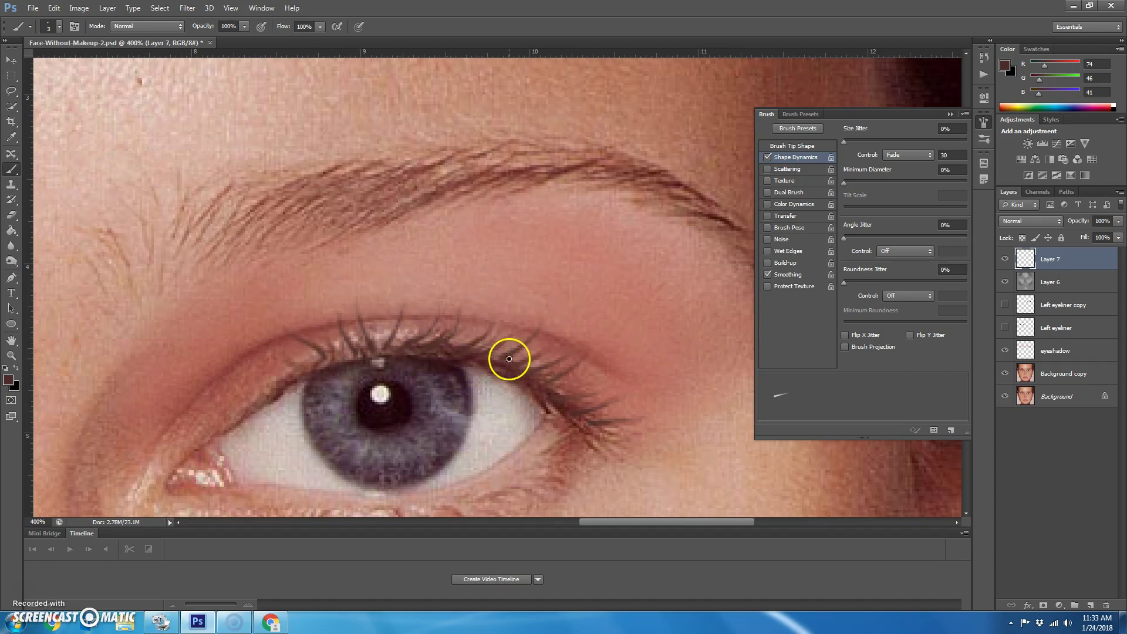
pyautogui.moveTo(506, 358); pyautogui.dragTo(530, 256)
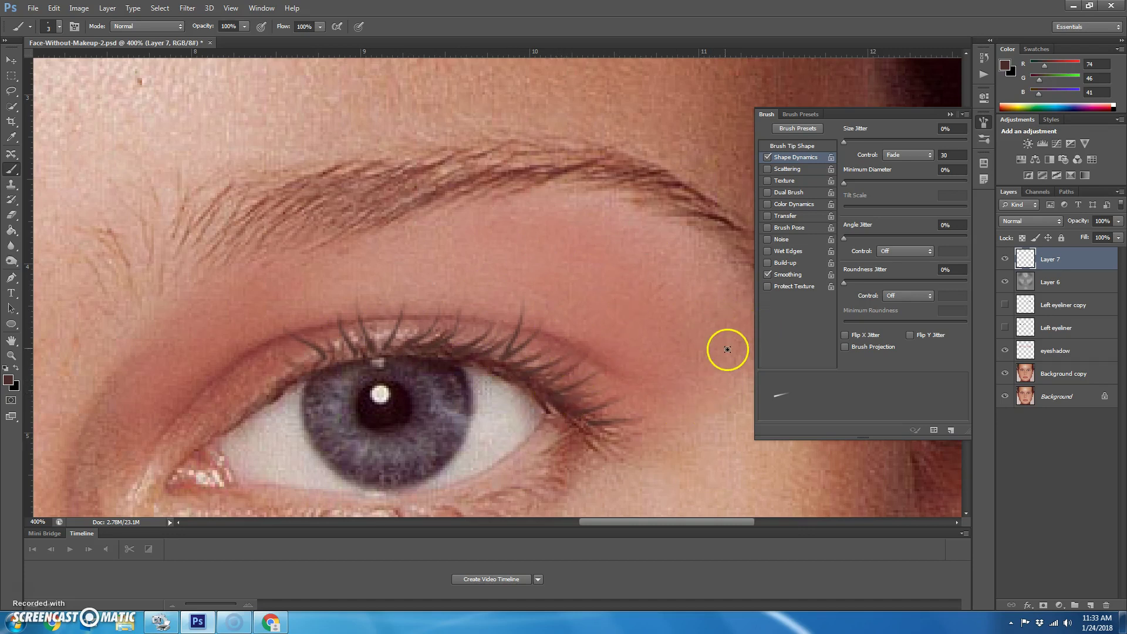
# - Show Left eyeliner copy instead of Left eyeliner, sample its dark brown, and brush on Layer 7
pyautogui.click(1006, 305)
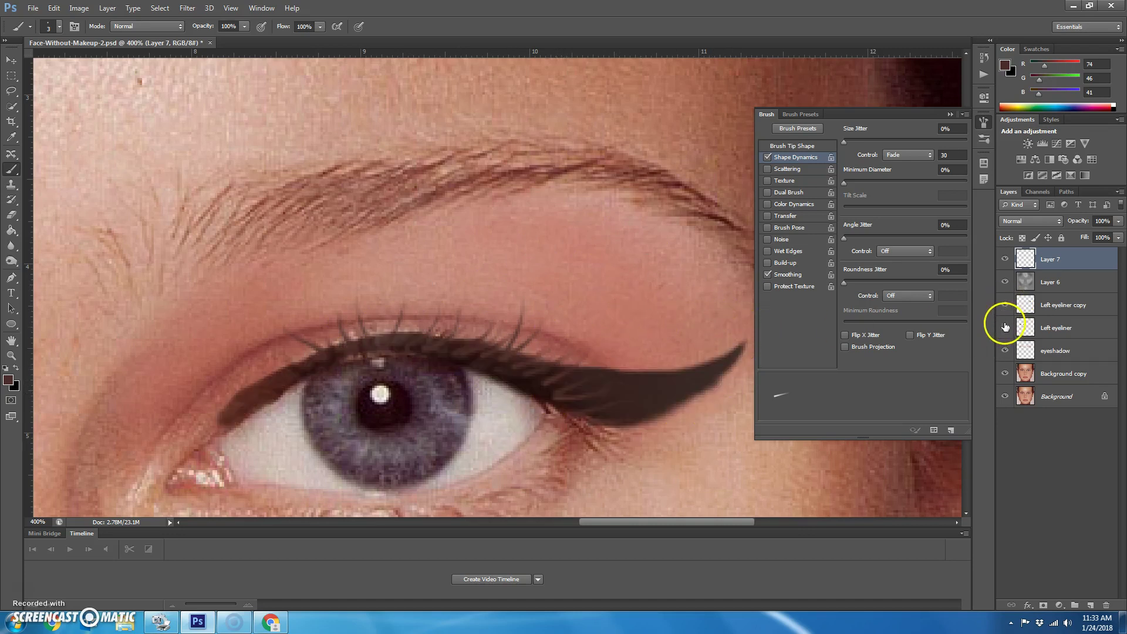
pyautogui.click(1007, 327)
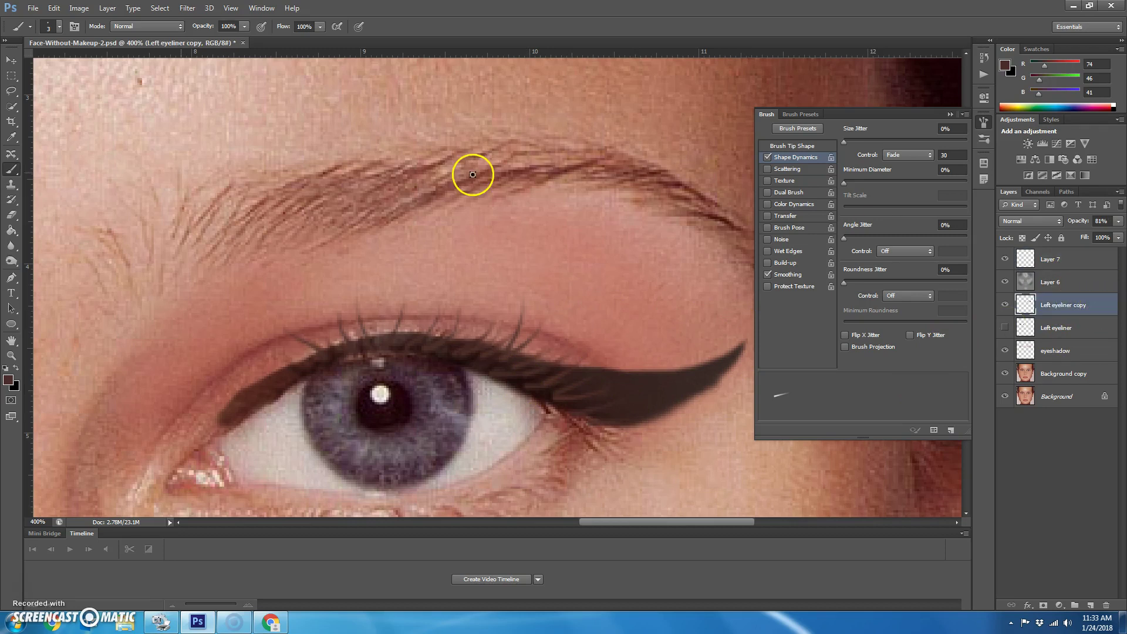
pyautogui.click(12, 137)
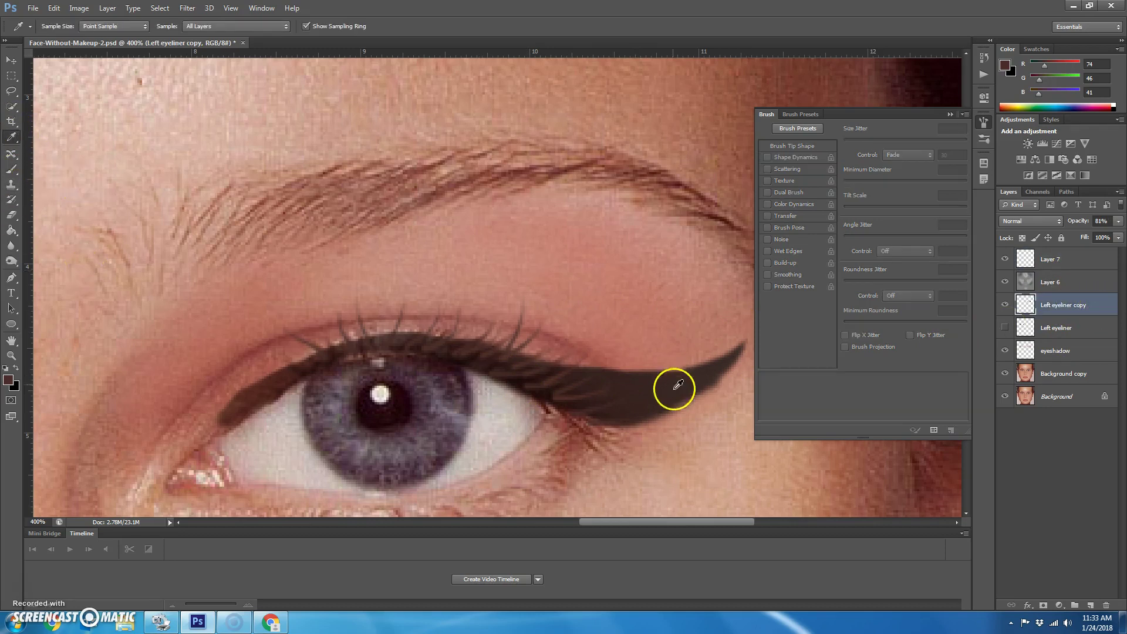
pyautogui.click(1053, 259)
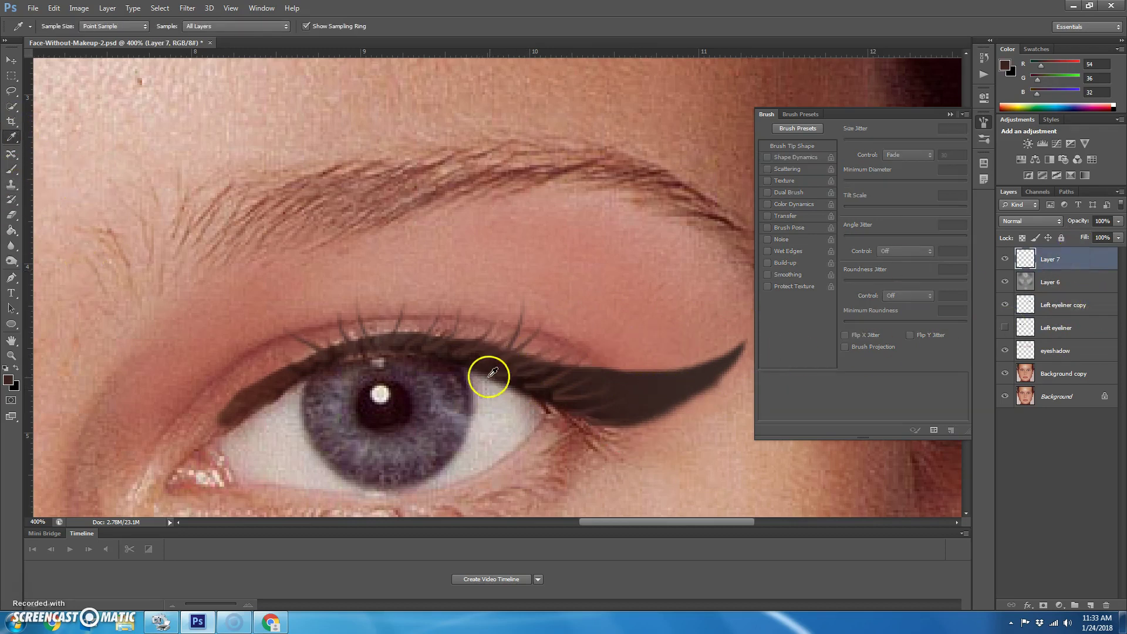
pyautogui.click(13, 169)
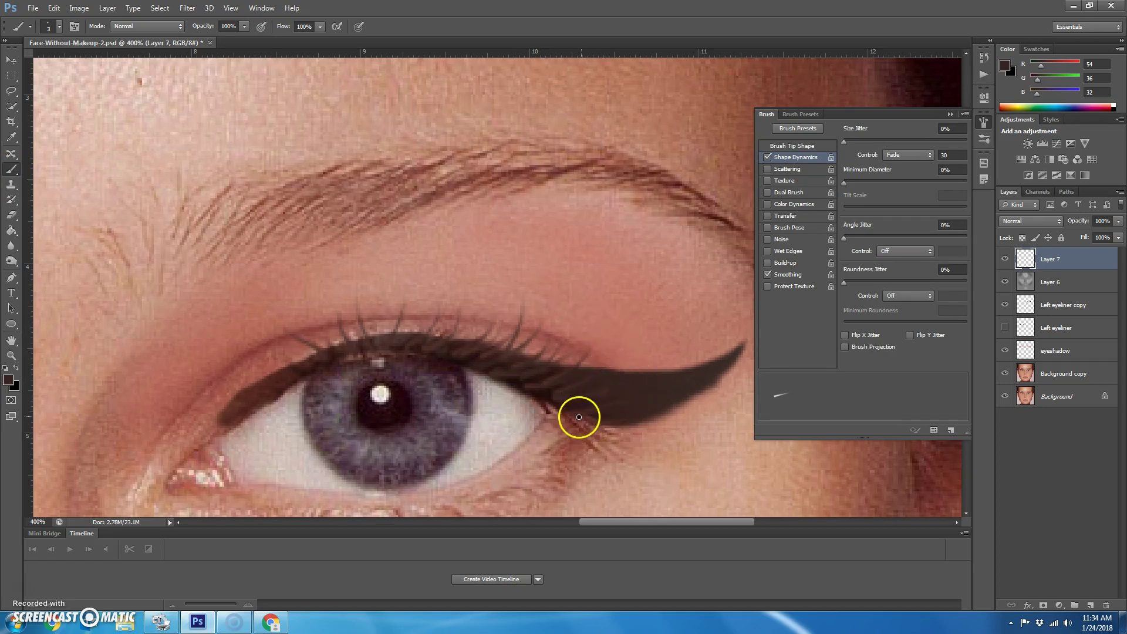
# - Fit the whole face on screen and make the Left eyeliner layer visible again
pyautogui.doubleClick(12, 340)
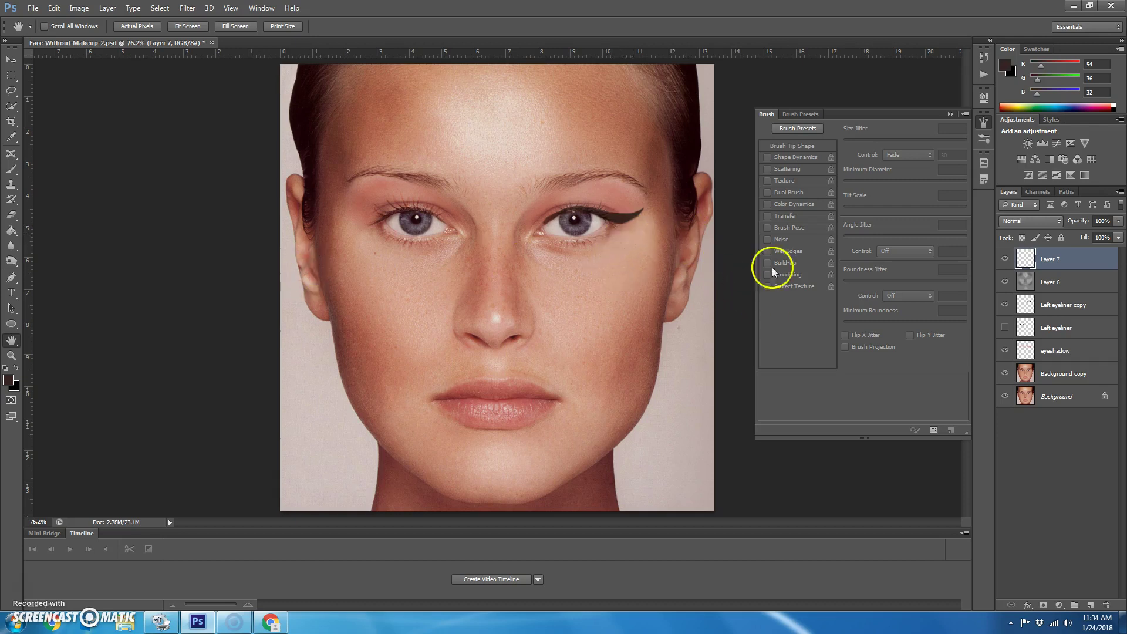
pyautogui.click(1006, 328)
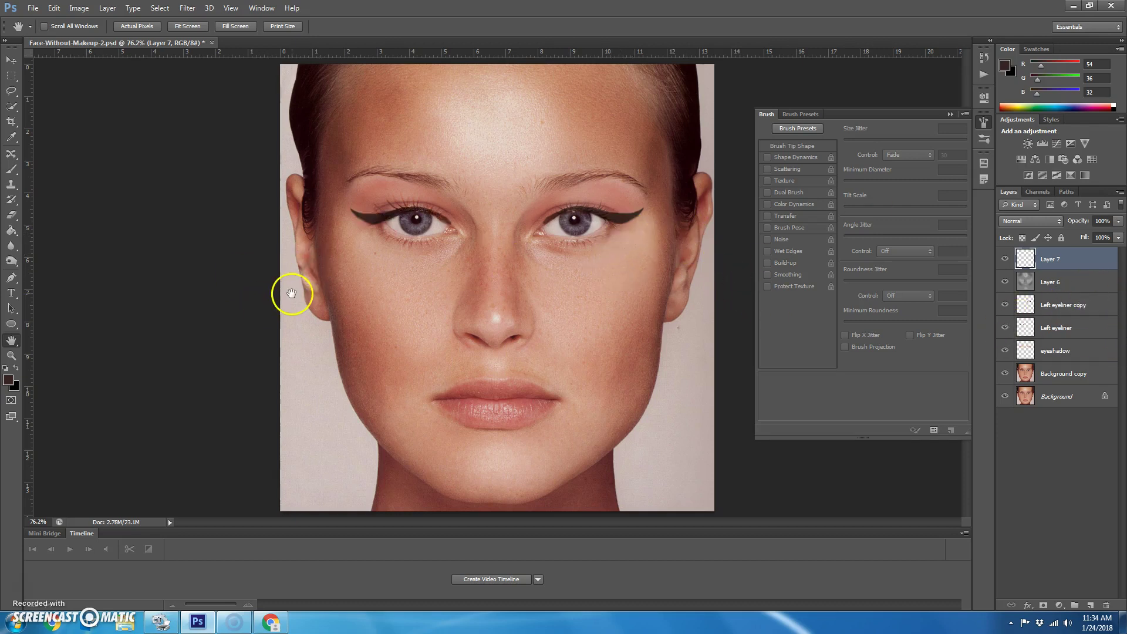